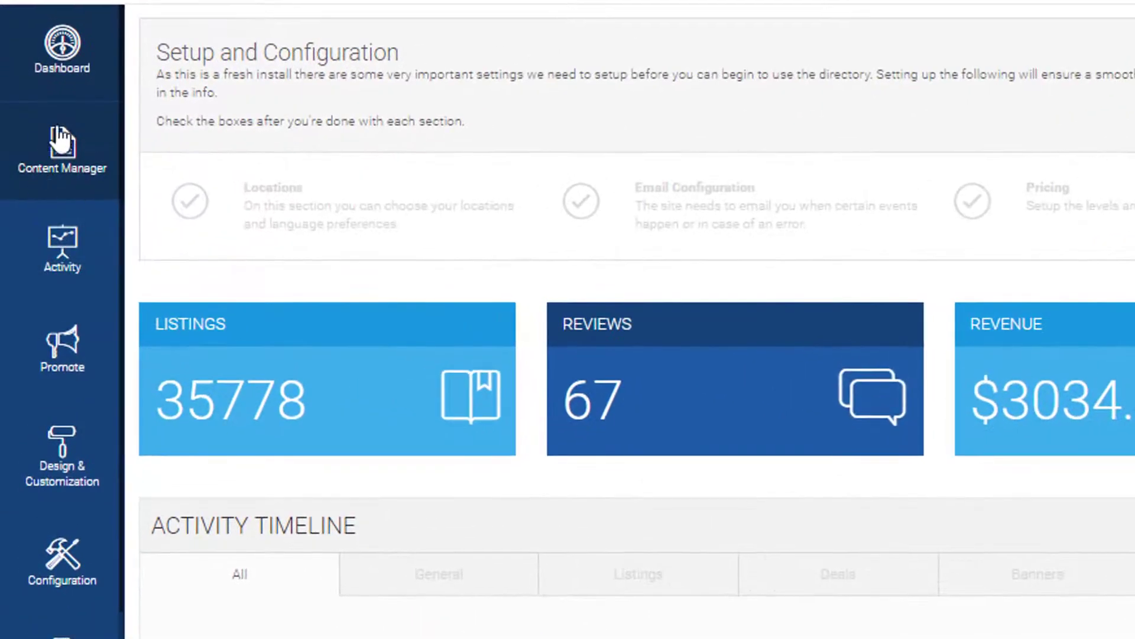
Open the Listing Types section of the Content Manager.
click(66, 172)
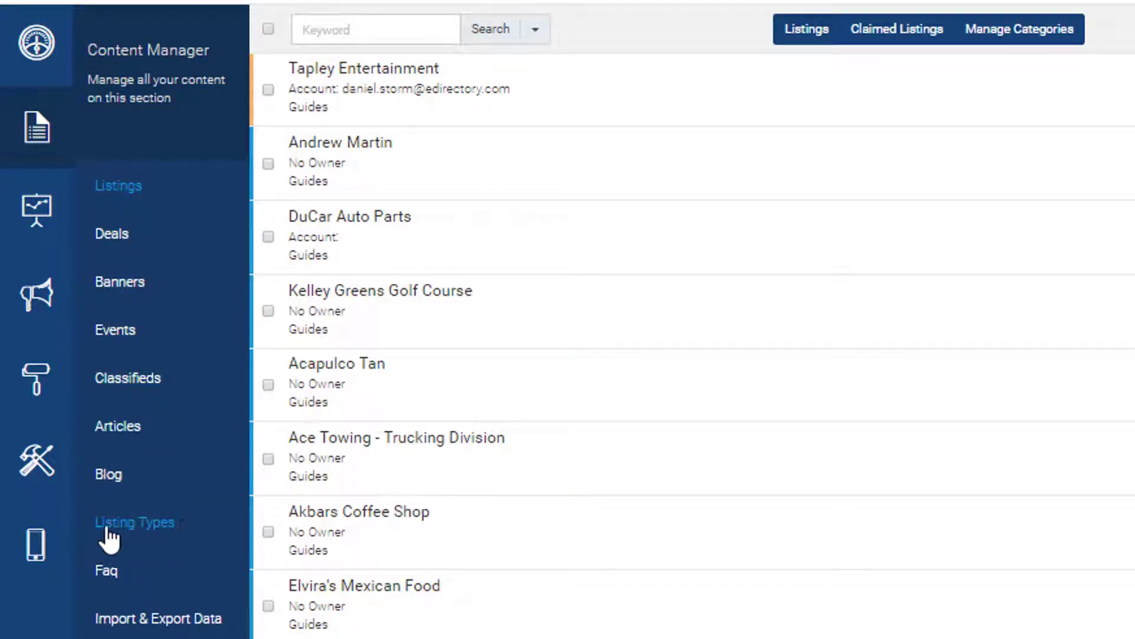
click(142, 531)
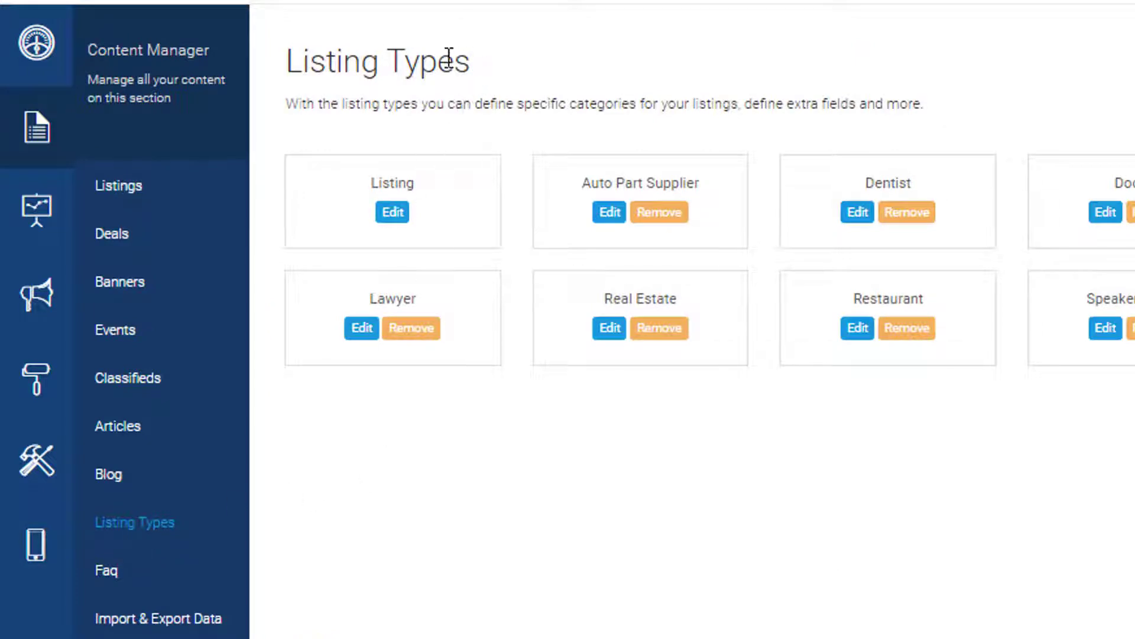
drag(448, 60, 291, 56)
click(448, 135)
Open the default Listing type and look through its information, common fields and extra field sections.
drag(434, 182, 365, 191)
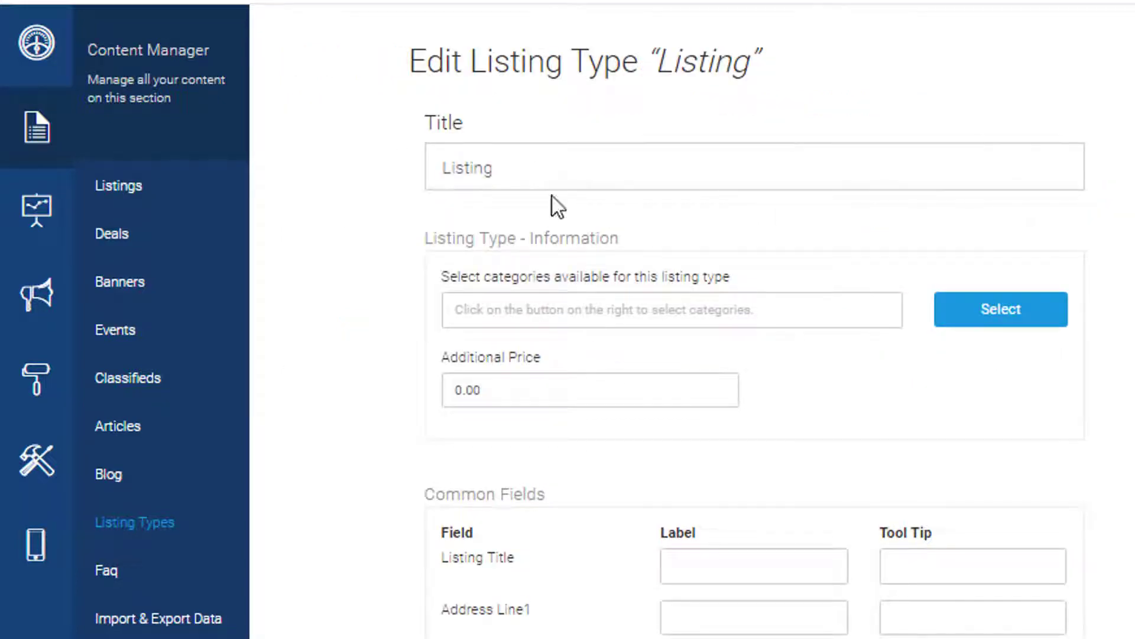
scroll(385, 489, down, 5)
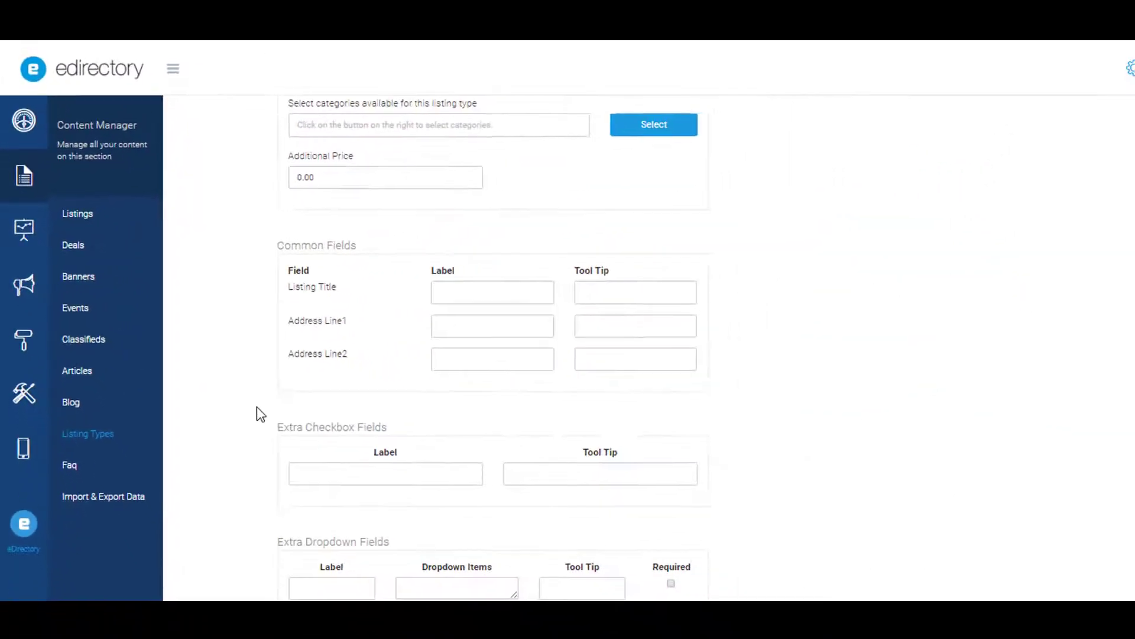
scroll(261, 414, down, 6)
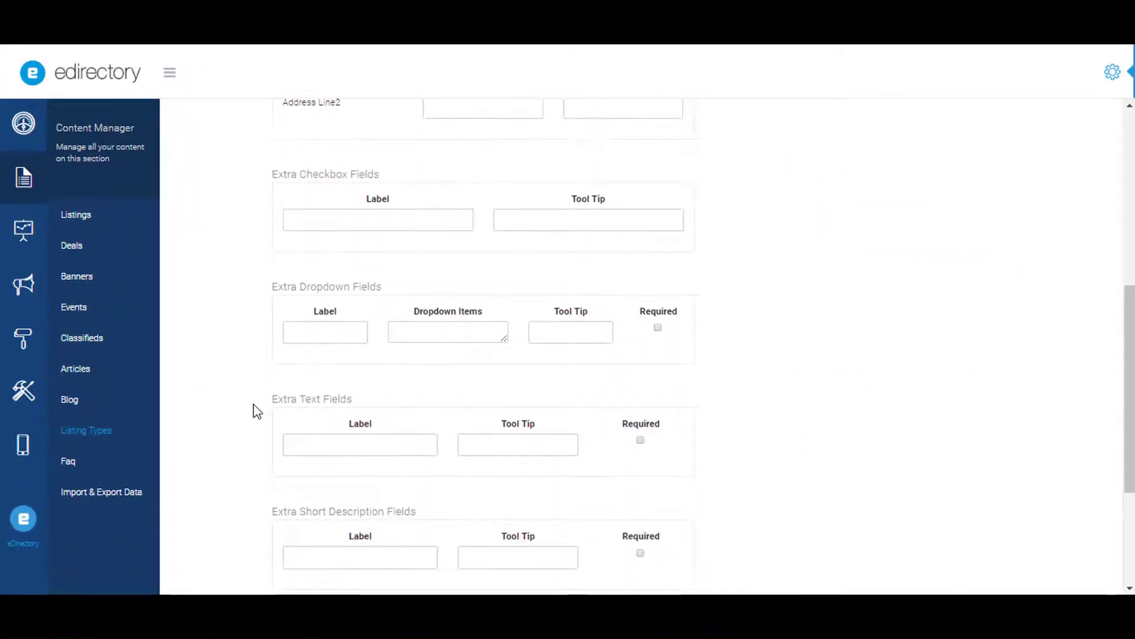
scroll(257, 411, down, 3)
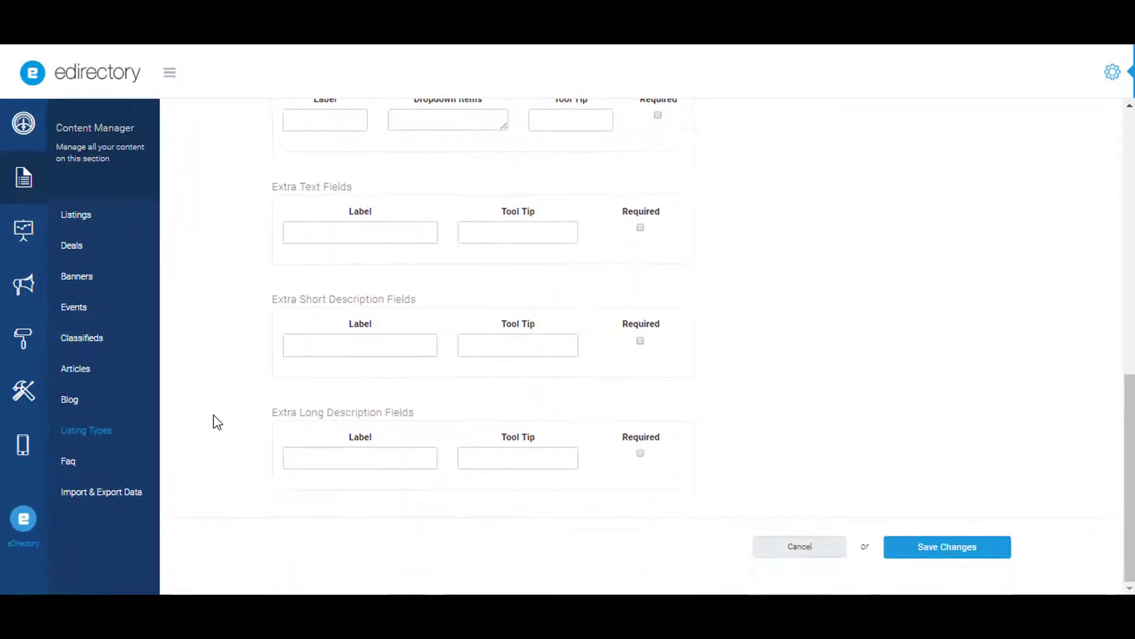
scroll(215, 421, up, 3)
scroll(216, 420, up, 6)
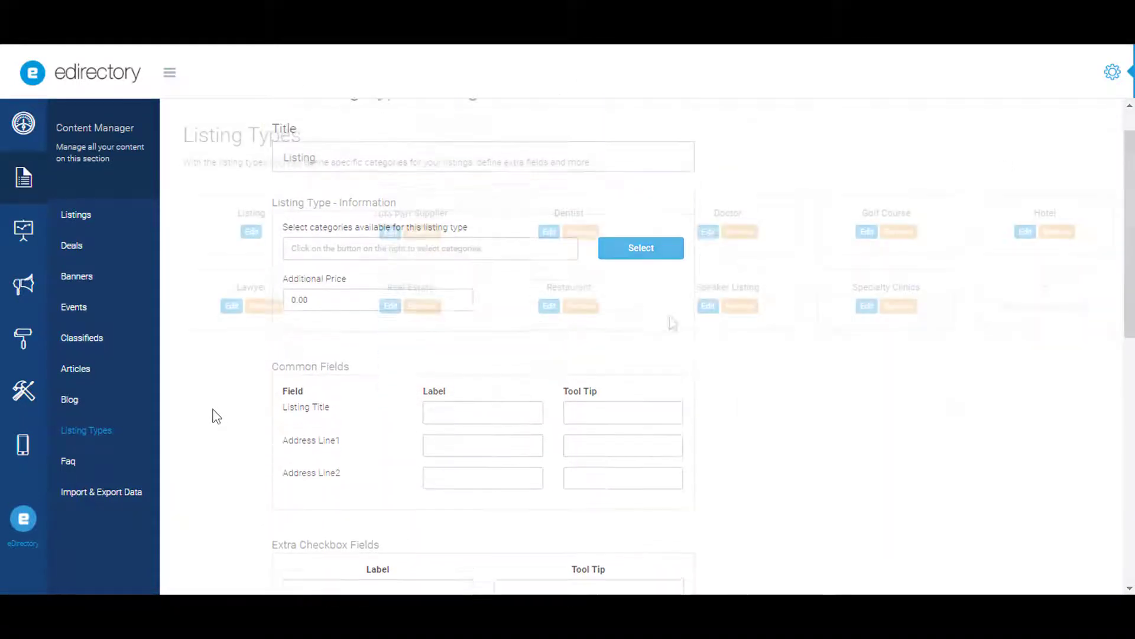
Return to the Listing Types overview and look over the Doctor, Dentist and Specialty Clinics types.
drag(302, 136, 183, 137)
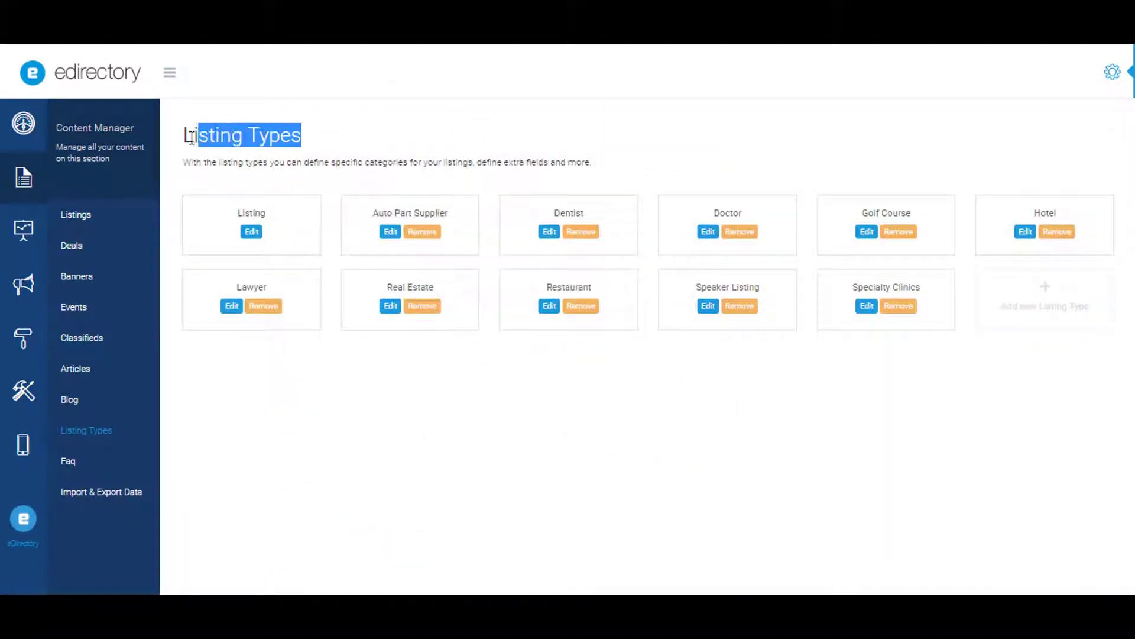
click(322, 331)
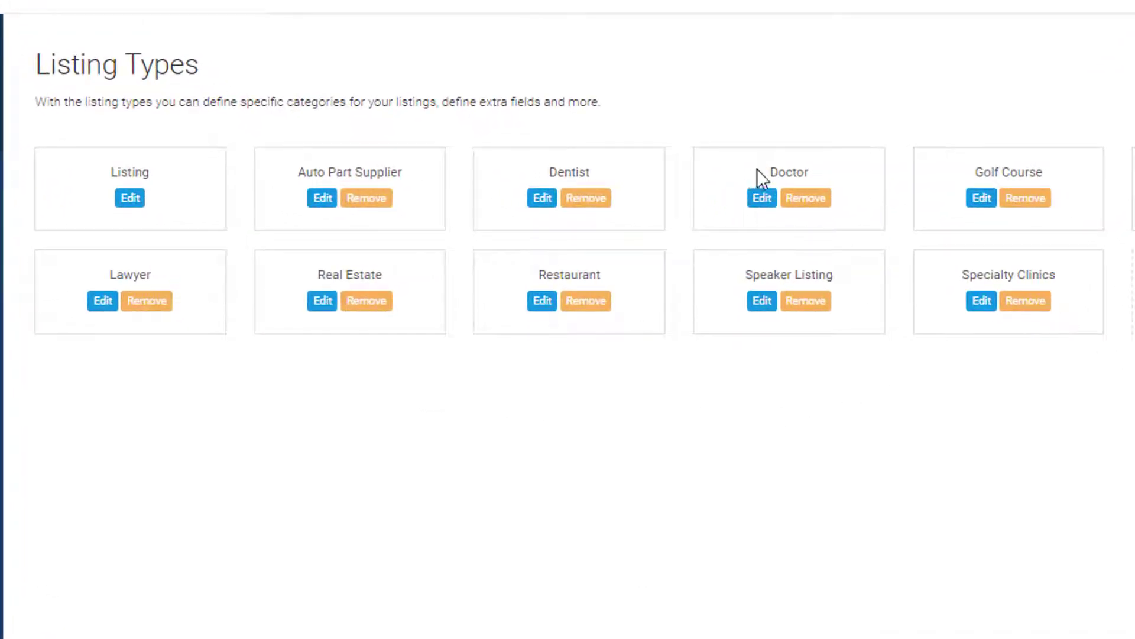
drag(758, 172, 835, 172)
drag(533, 172, 606, 173)
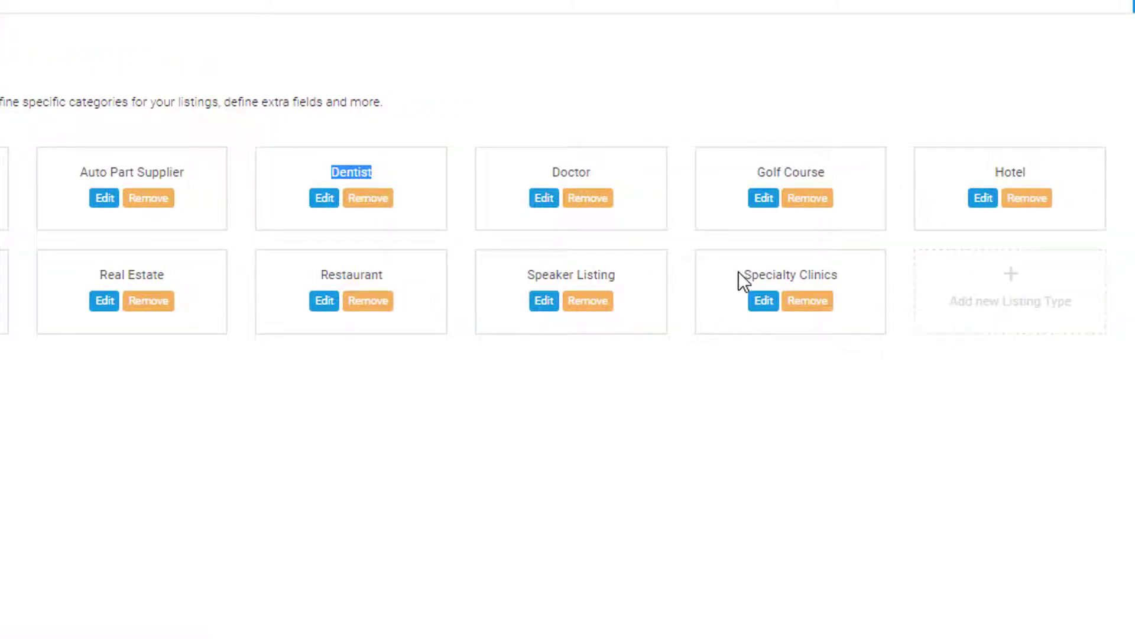
drag(834, 272, 739, 273)
click(772, 360)
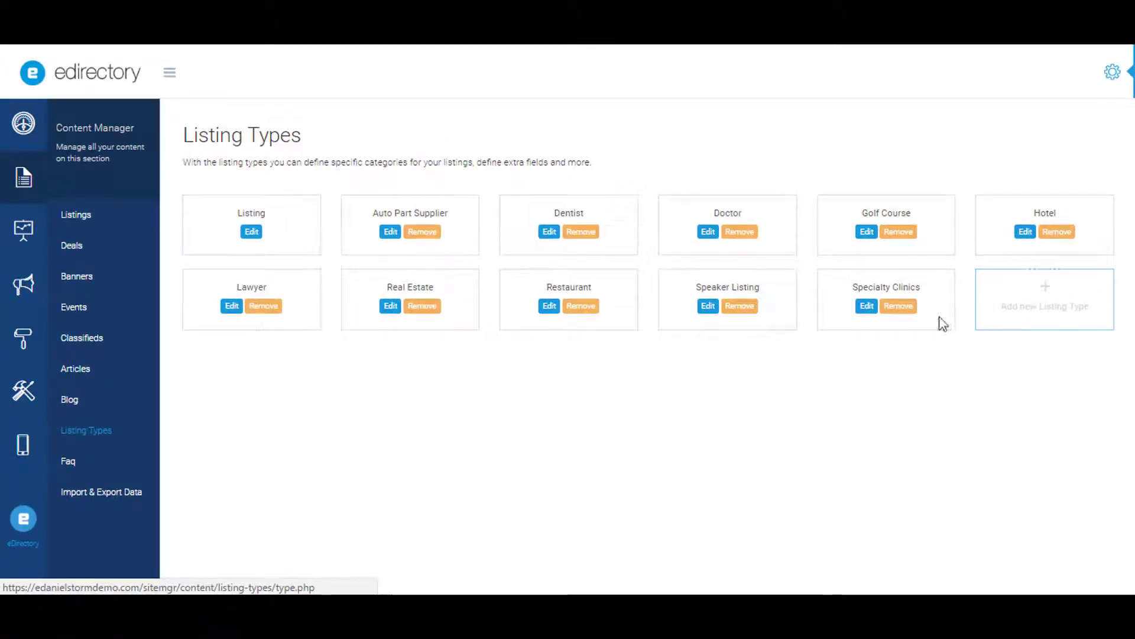
Open the Specialty Clinics listing type for editing and check its title.
click(867, 313)
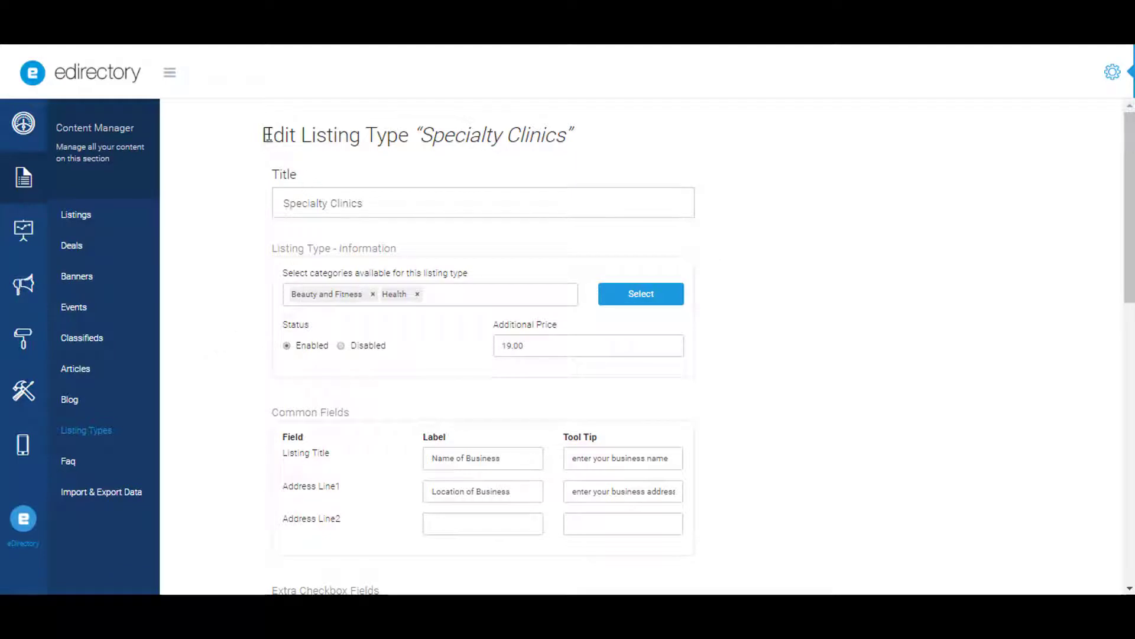
drag(267, 135, 586, 116)
click(598, 150)
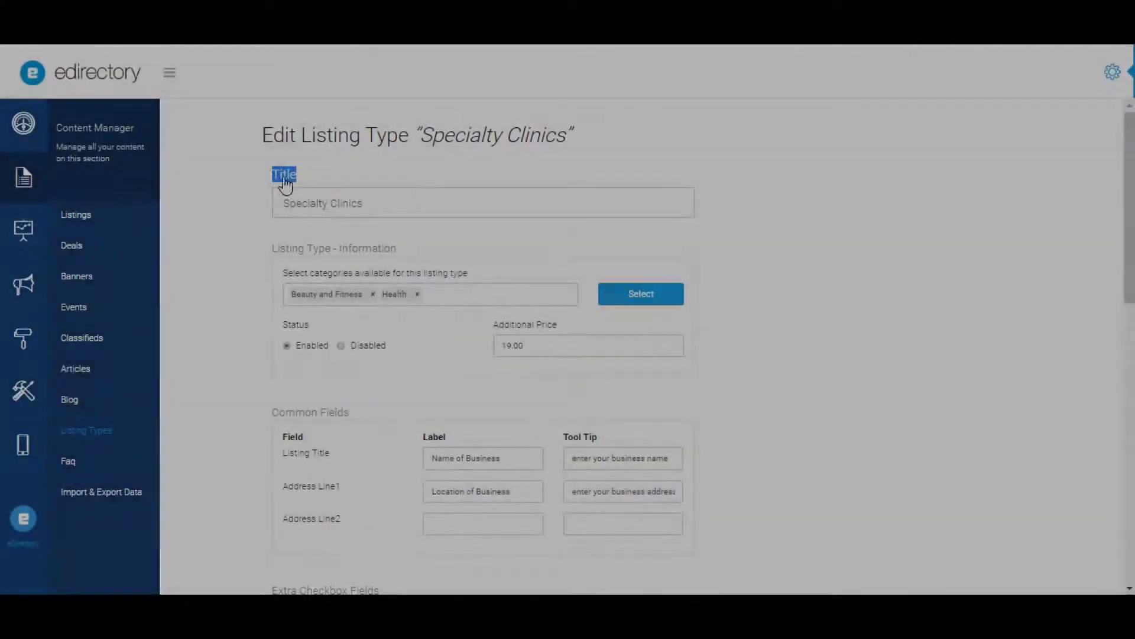
click(426, 210)
drag(415, 204, 266, 206)
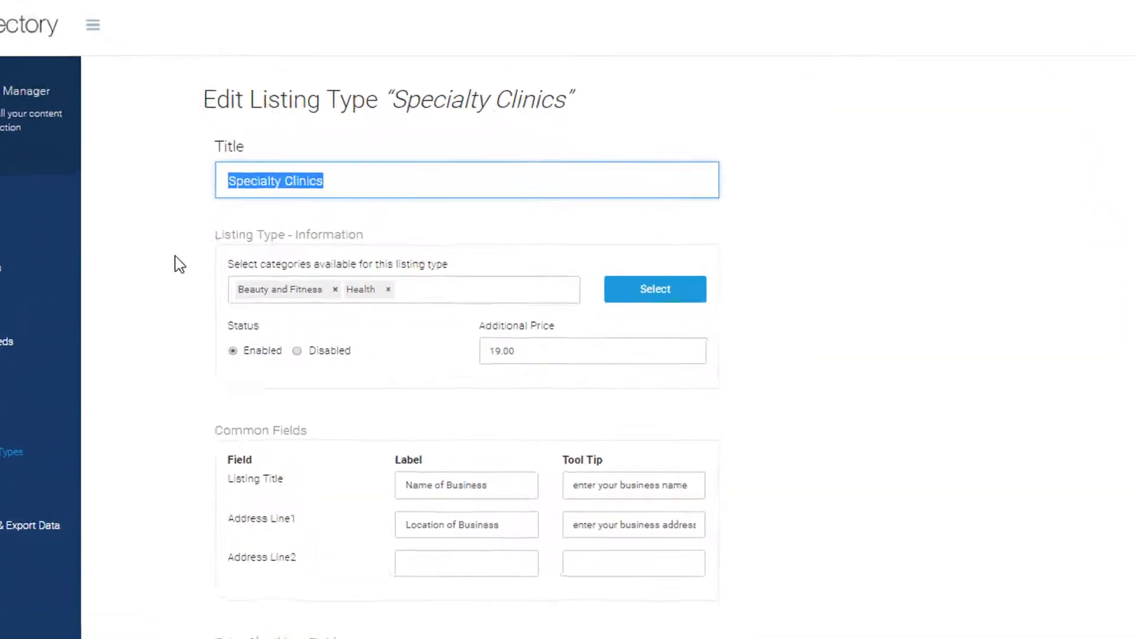
click(239, 266)
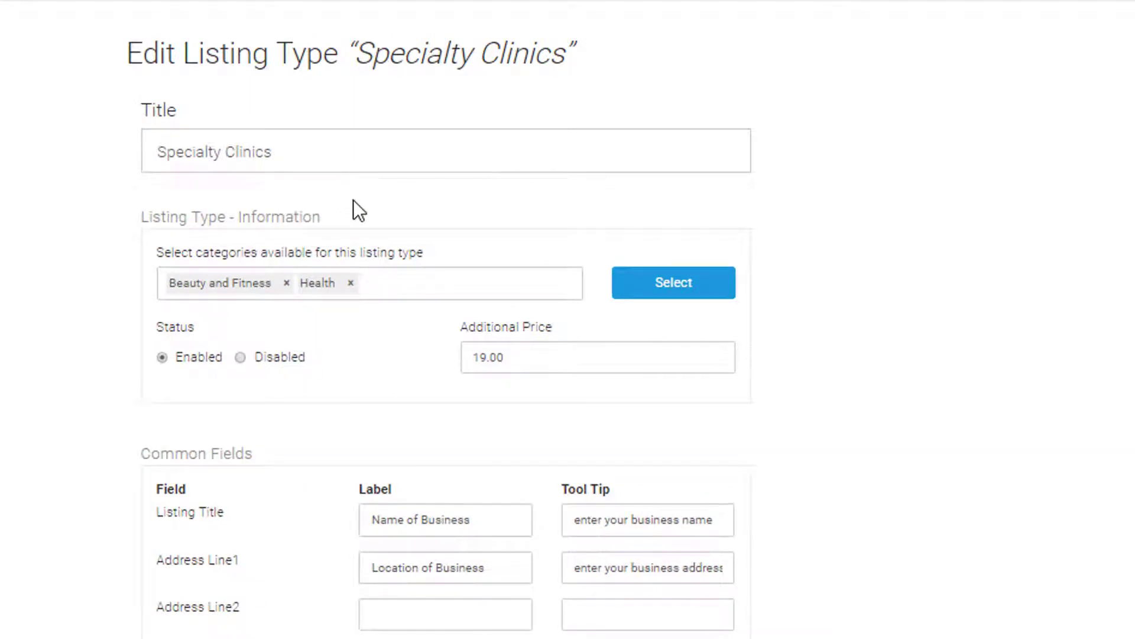
Add the Auto and Entertainment categories to those available for the Specialty Clinics listing type.
drag(336, 216, 127, 216)
click(253, 253)
drag(197, 256, 267, 256)
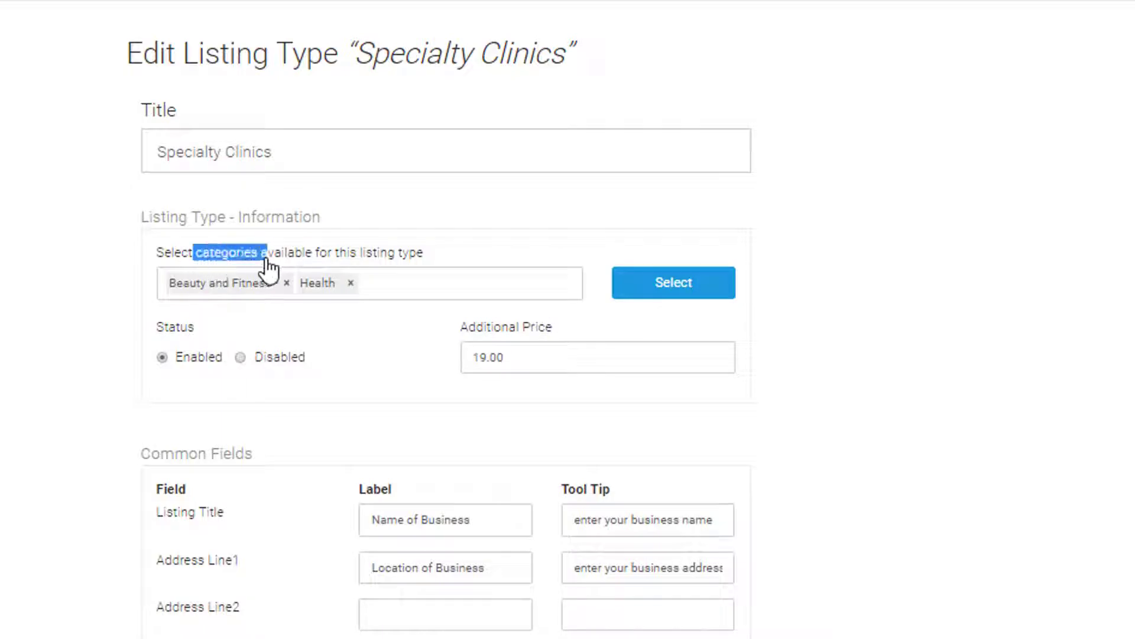
click(320, 253)
click(673, 292)
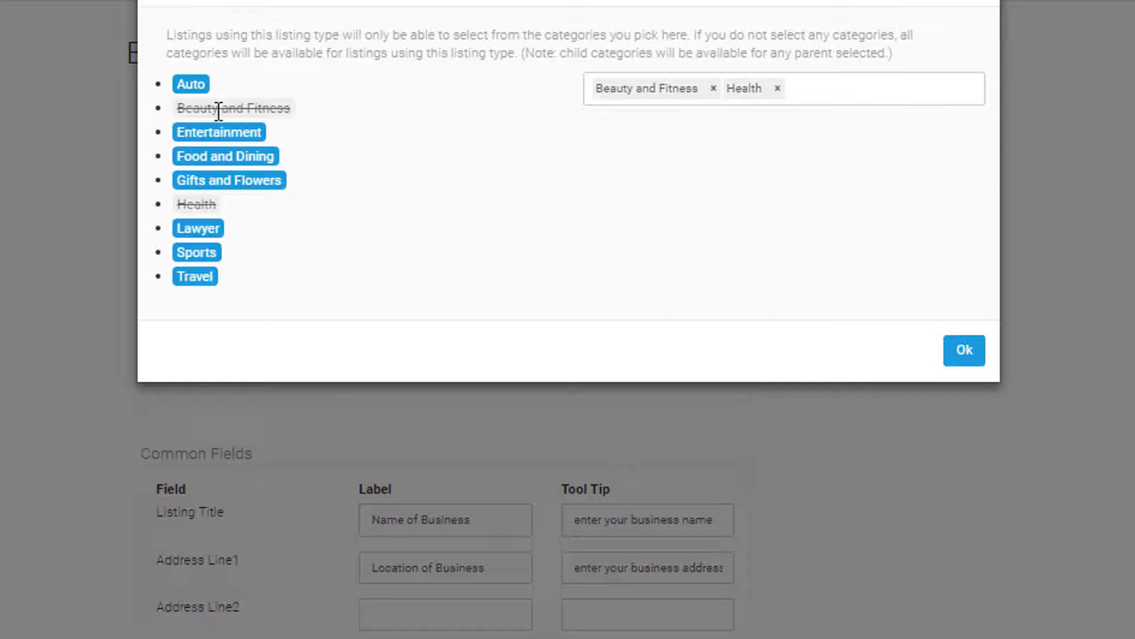
click(191, 86)
click(204, 133)
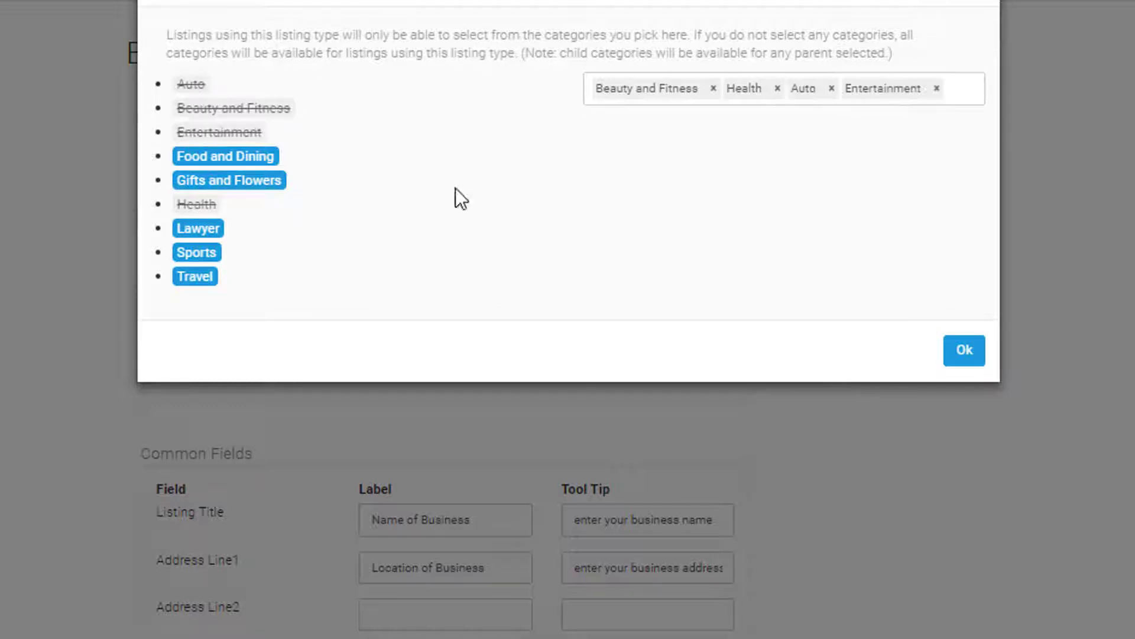
click(965, 352)
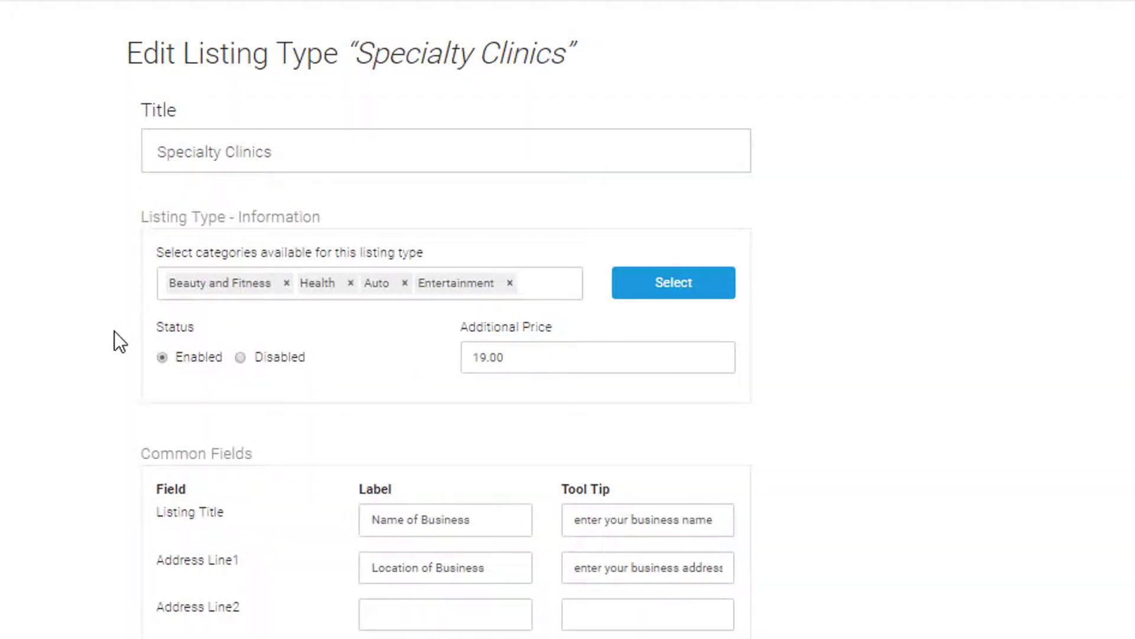
Review the Additional Price and Status settings of the Specialty Clinics listing type.
scroll(116, 331, down, 1)
scroll(118, 332, down, 1)
drag(559, 207, 467, 215)
click(525, 236)
drag(524, 237, 445, 237)
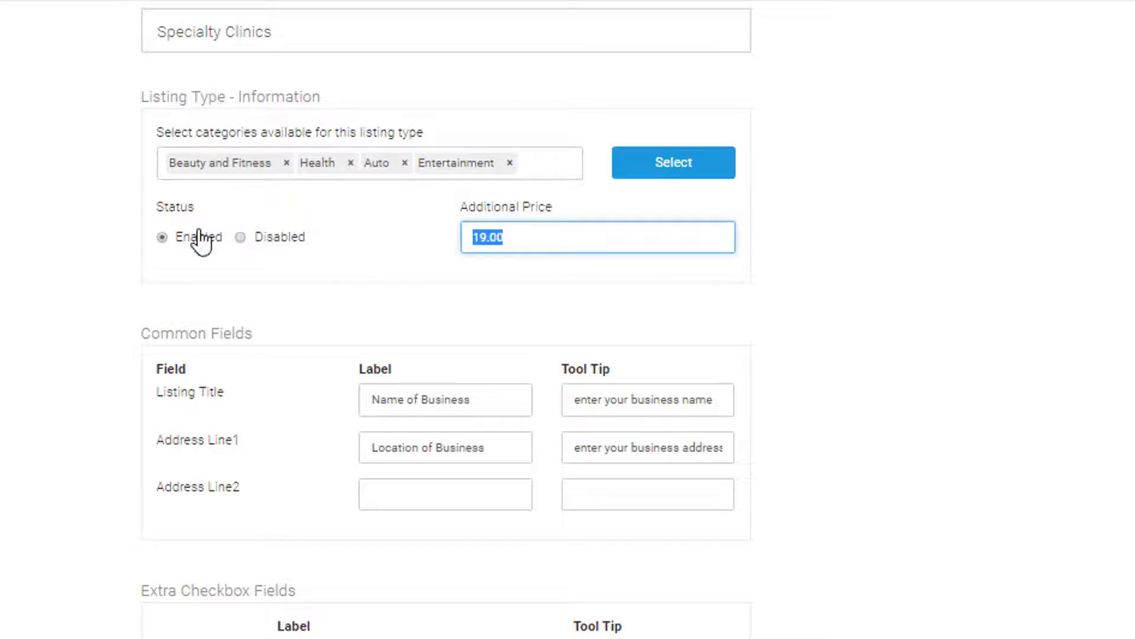
drag(197, 208, 155, 206)
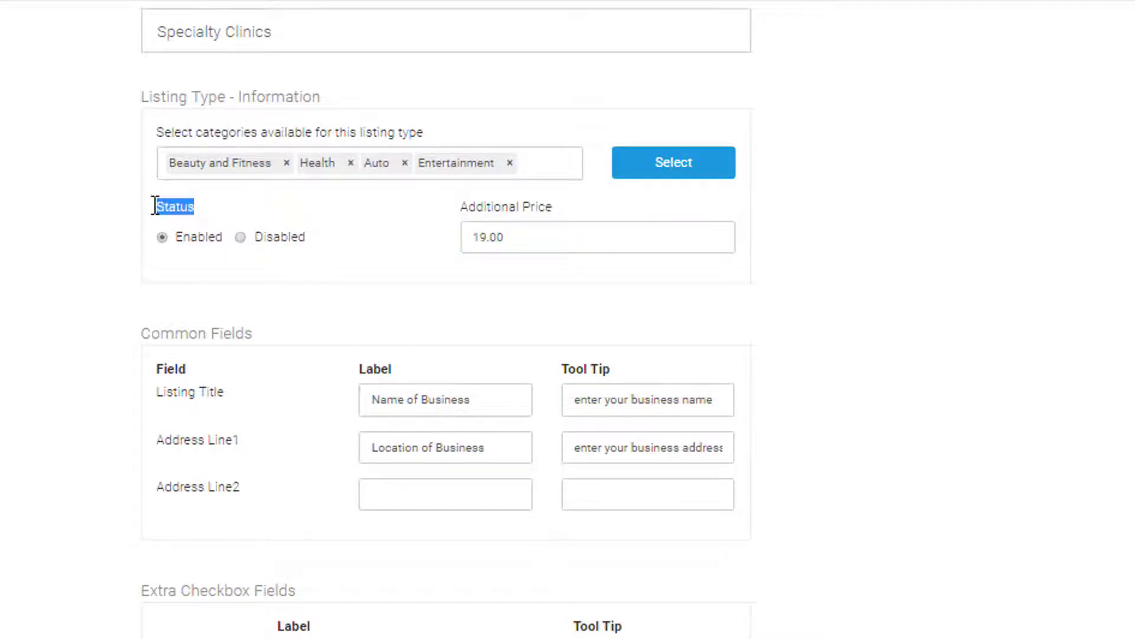
click(133, 318)
scroll(230, 368, down, 2)
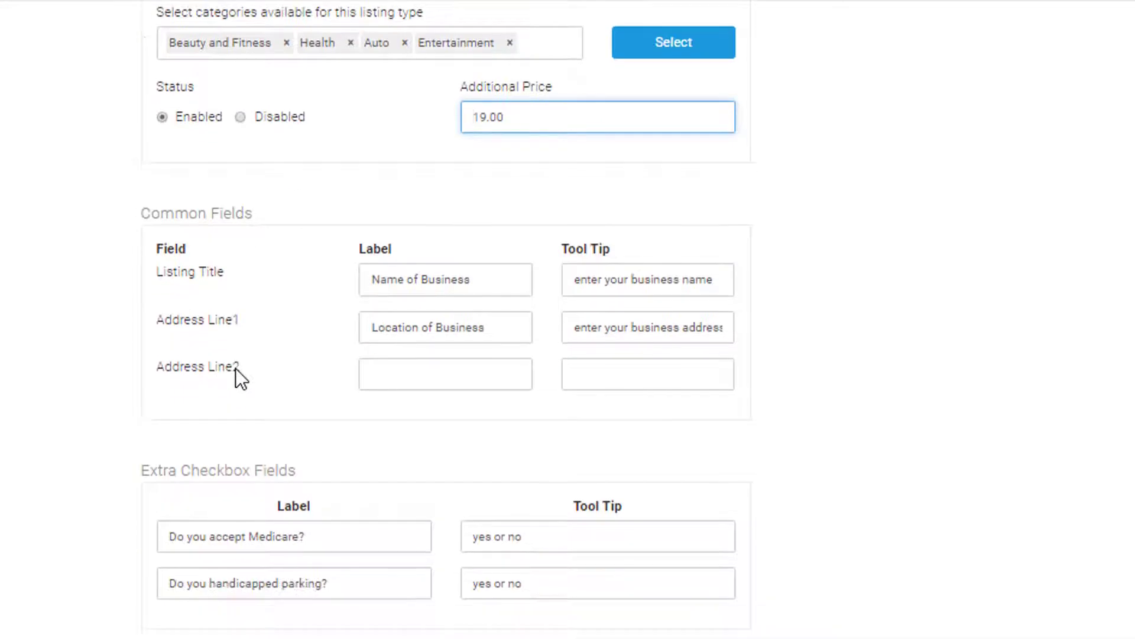
scroll(235, 368, up, 2)
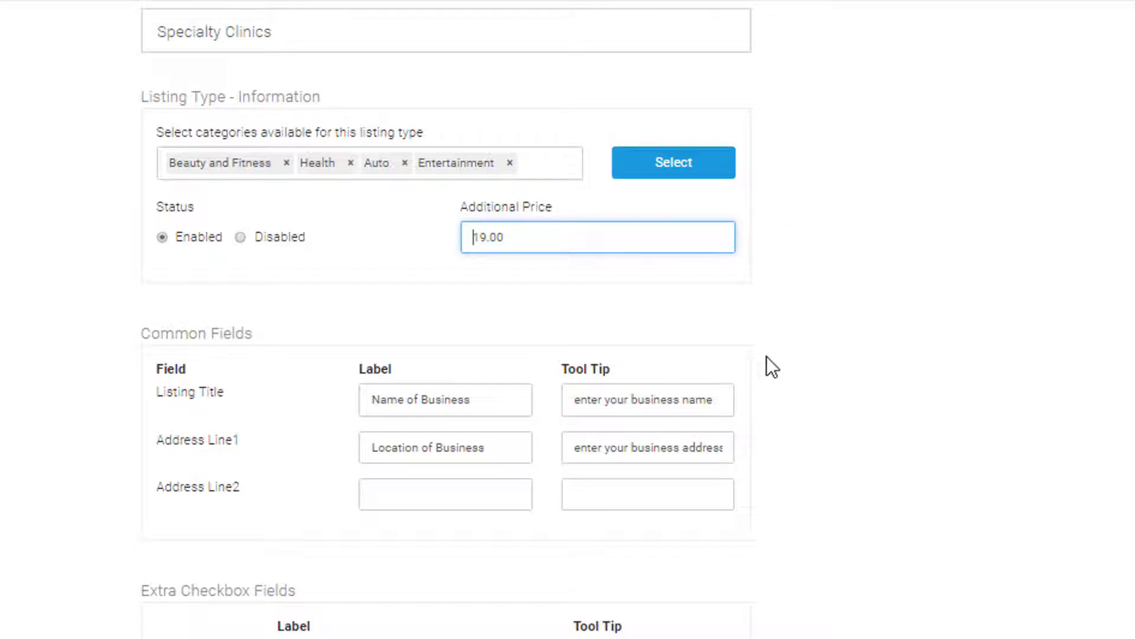
Examine the labels and tool tips in Common Fields for the listing title and address lines.
scroll(772, 388, down, 2)
scroll(773, 388, down, 2)
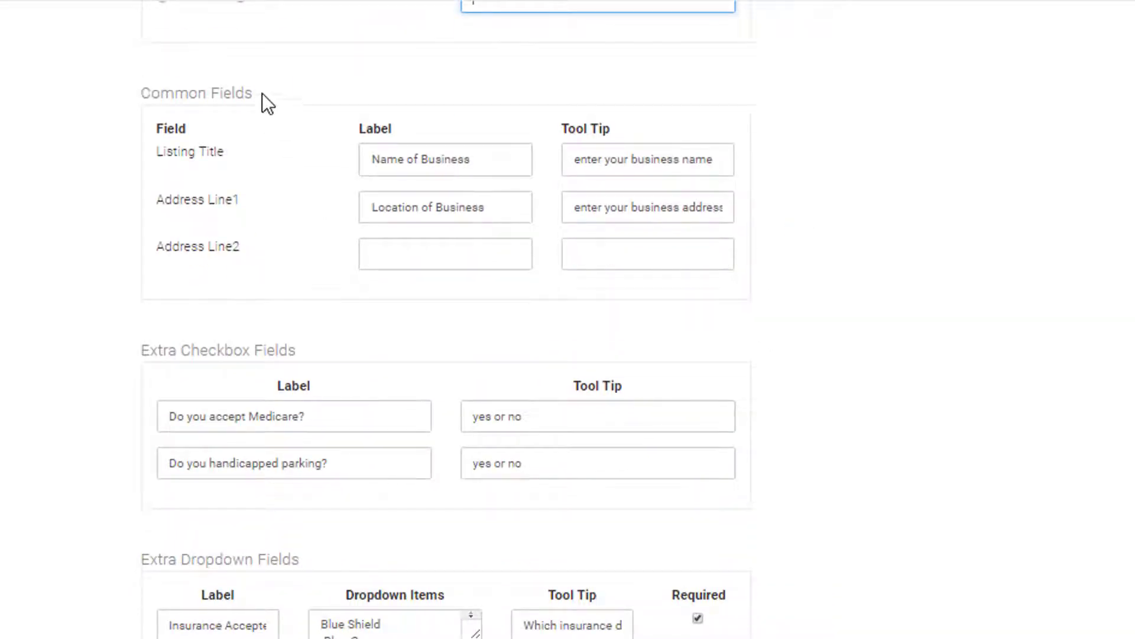
drag(261, 94, 139, 92)
click(138, 198)
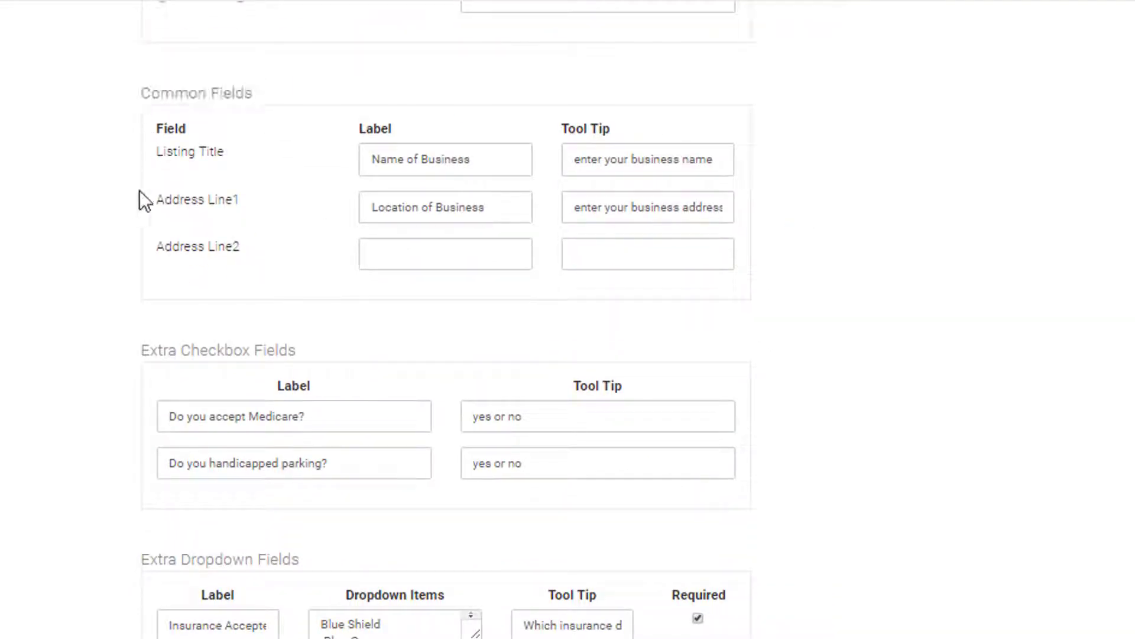
triple_click(406, 160)
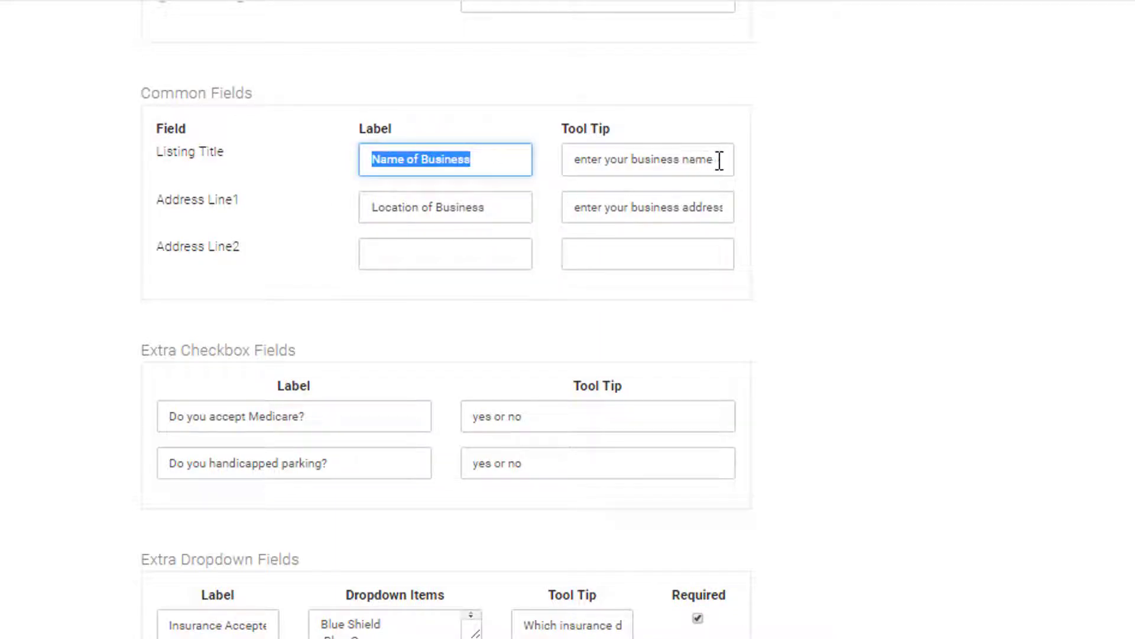
drag(719, 160, 527, 161)
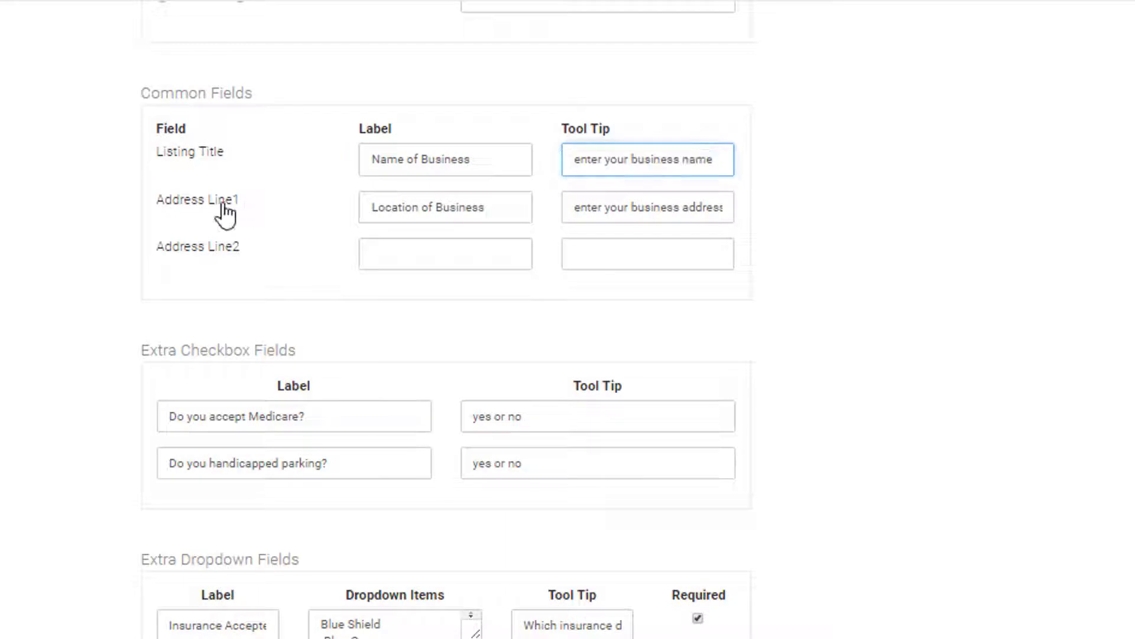
drag(223, 212, 159, 218)
click(318, 254)
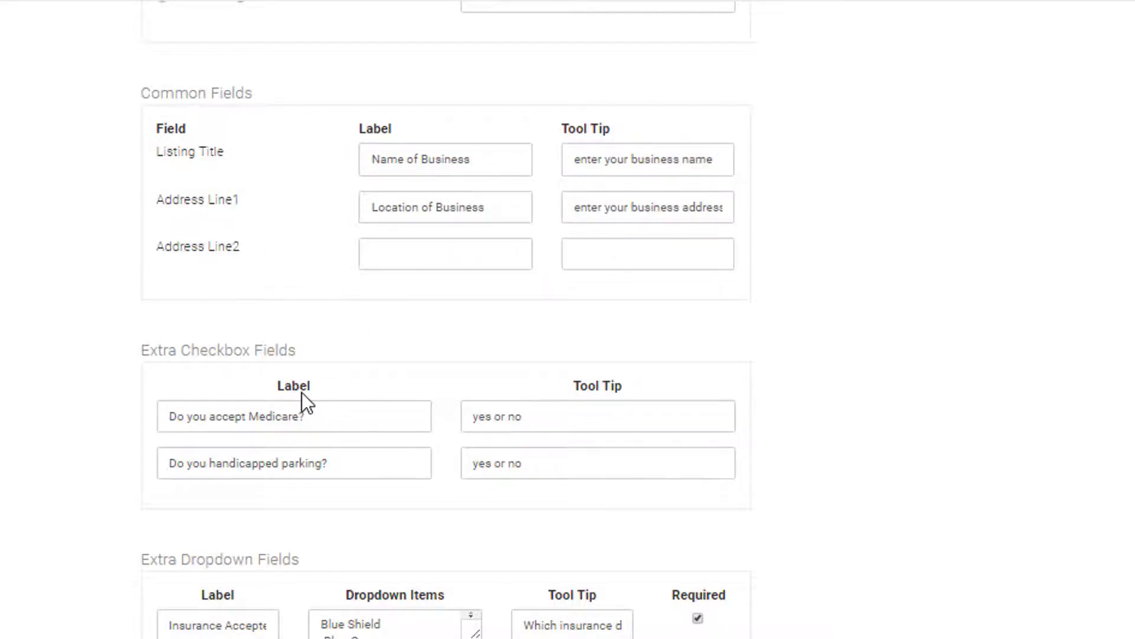
Examine the extra checkbox, dropdown, text and short description fields of the Specialty Clinics listing type.
scroll(94, 414, down, 2)
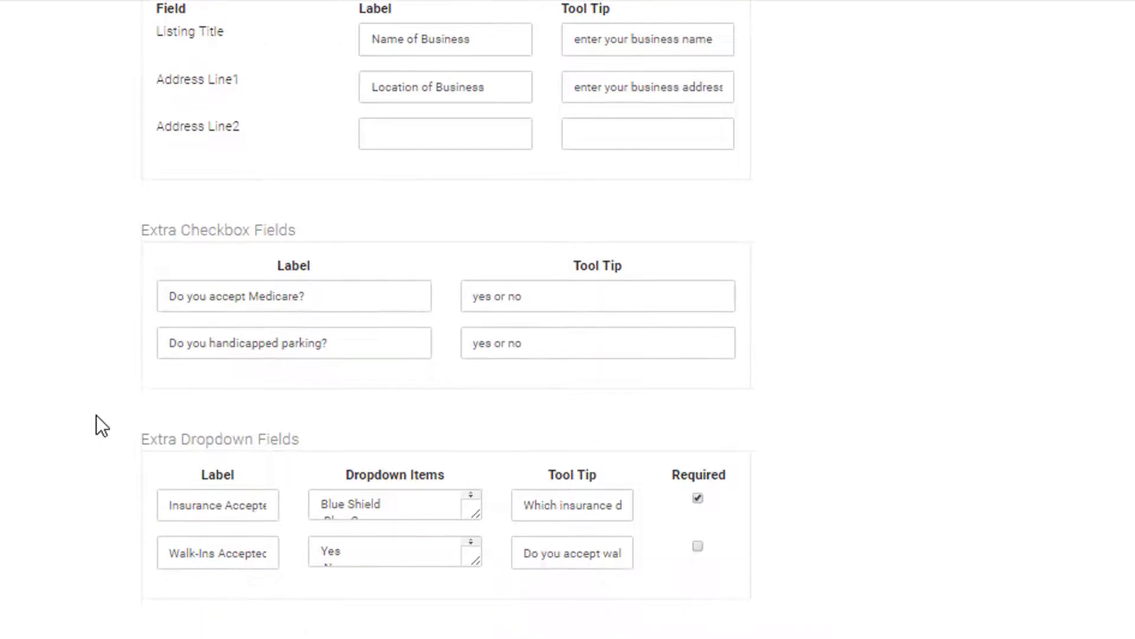
scroll(97, 414, down, 2)
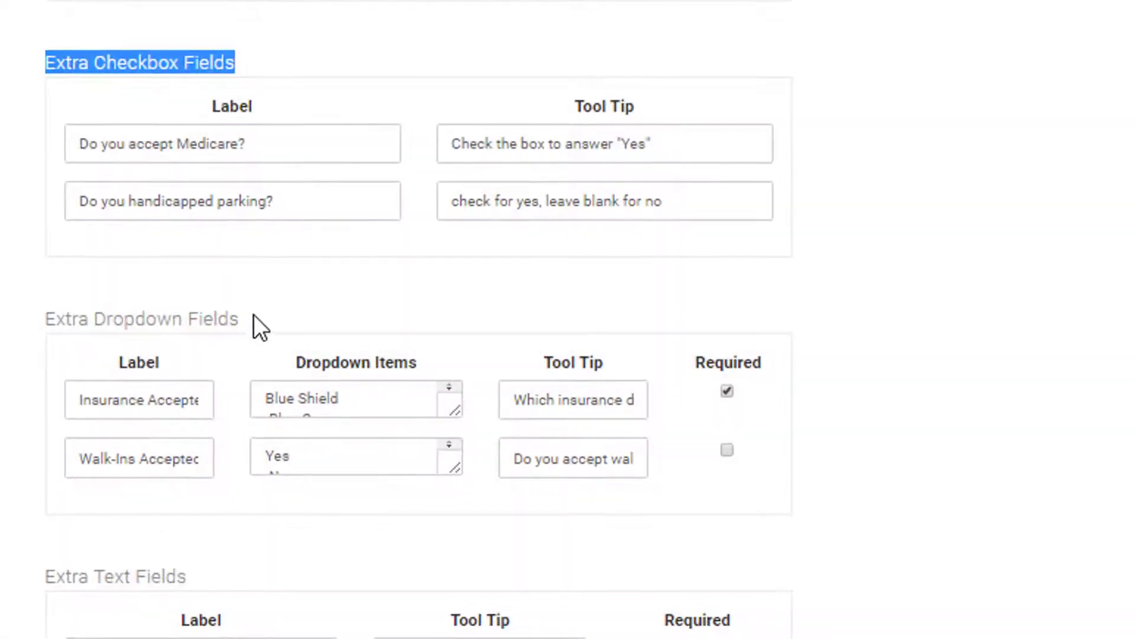
click(212, 321)
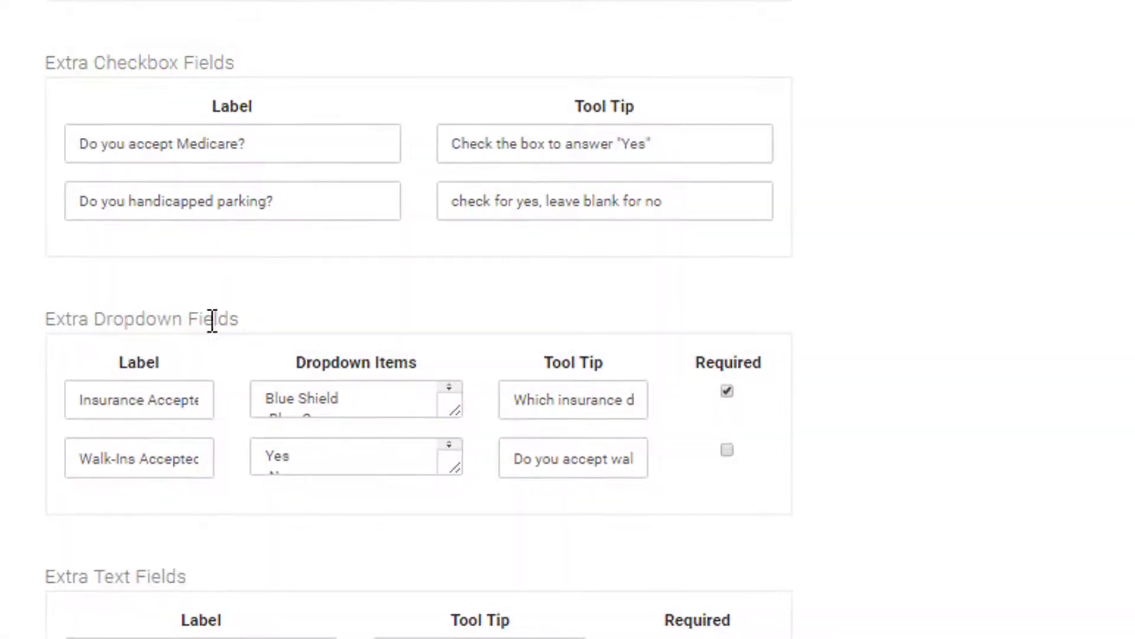
drag(212, 321, 45, 319)
drag(205, 575, 8, 578)
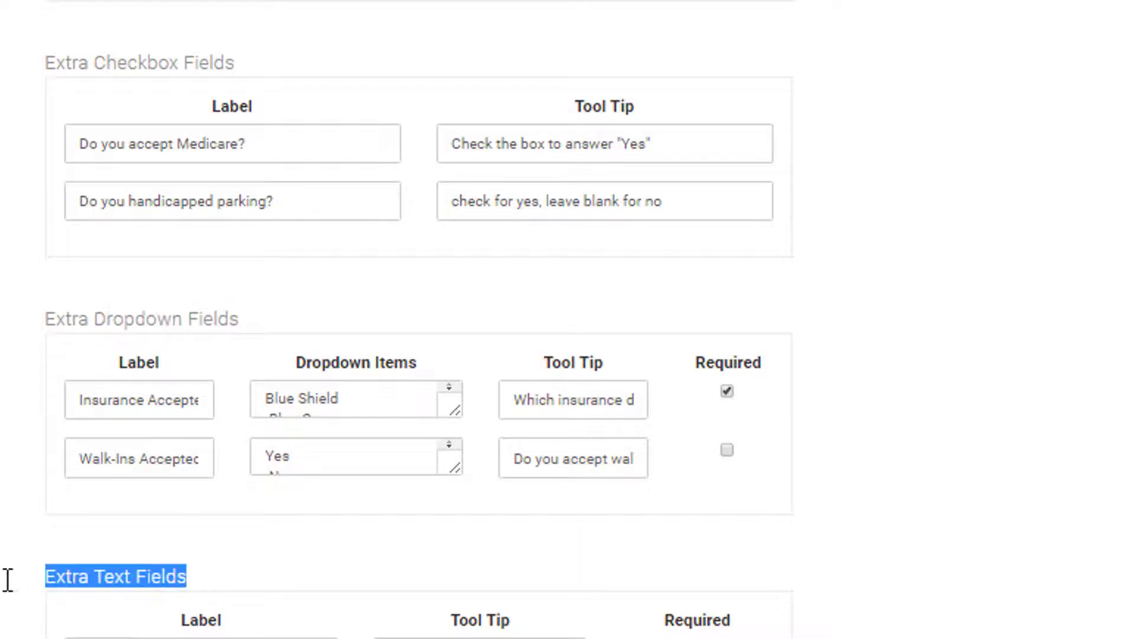
click(686, 201)
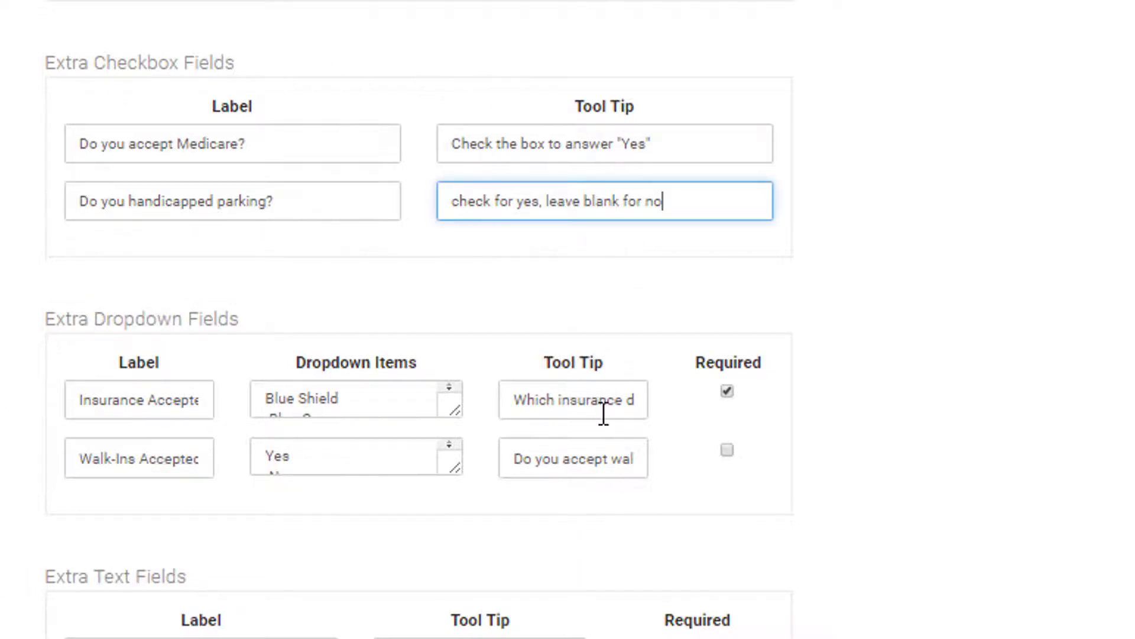
scroll(604, 414, down, 3)
scroll(601, 412, down, 5)
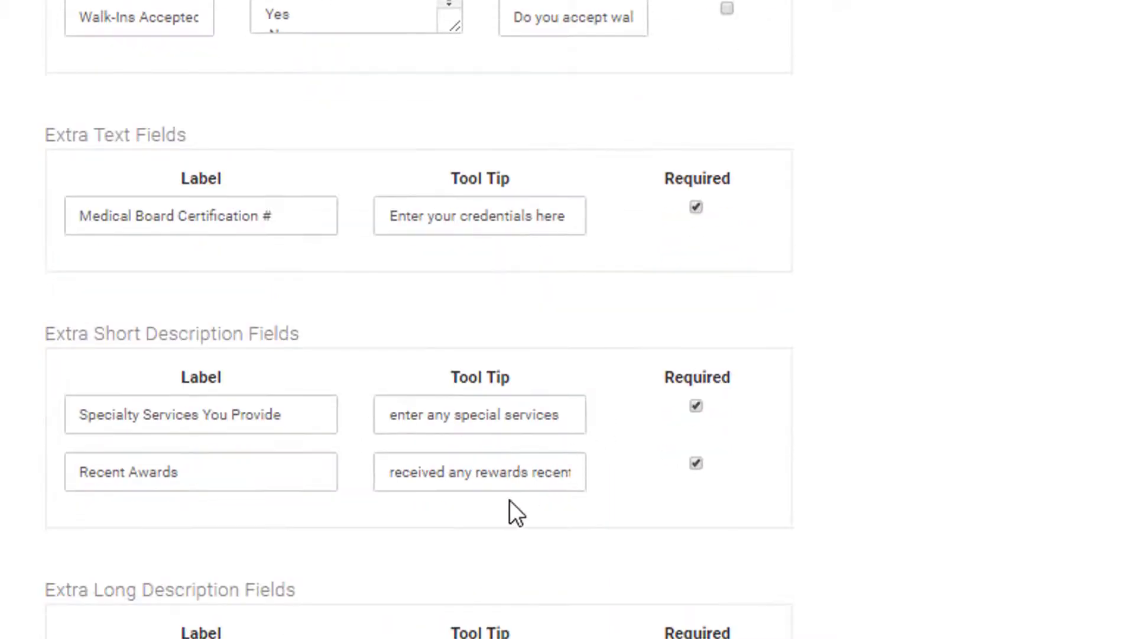
scroll(510, 501, up, 8)
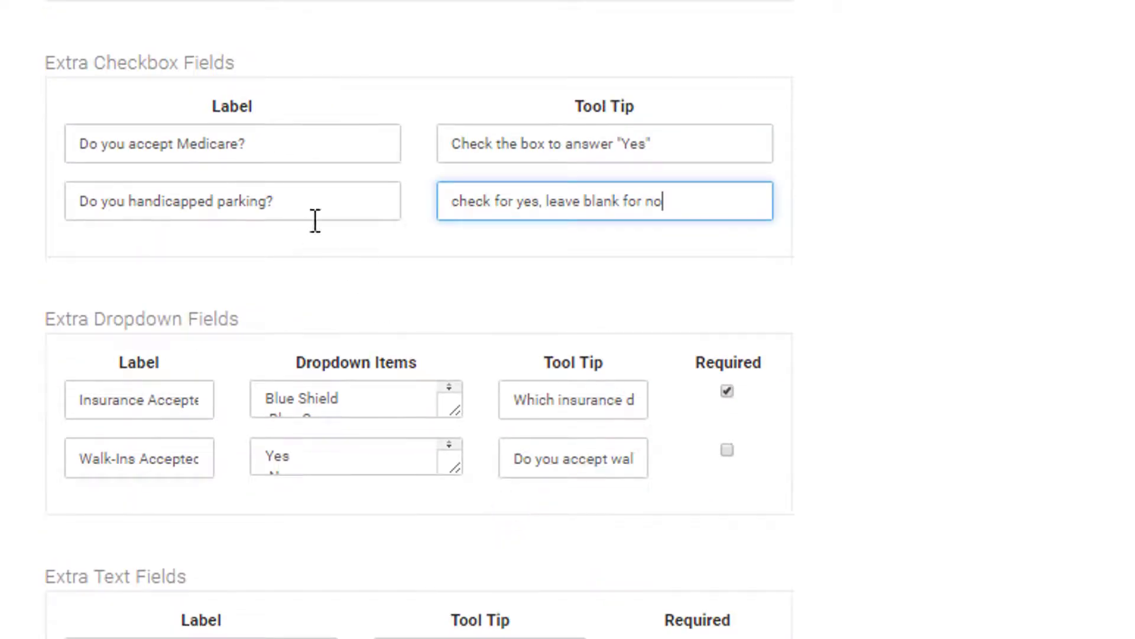
Examine the labels and tool tips of the Medicare and handicapped parking questions in Extra Checkbox Fields.
click(270, 151)
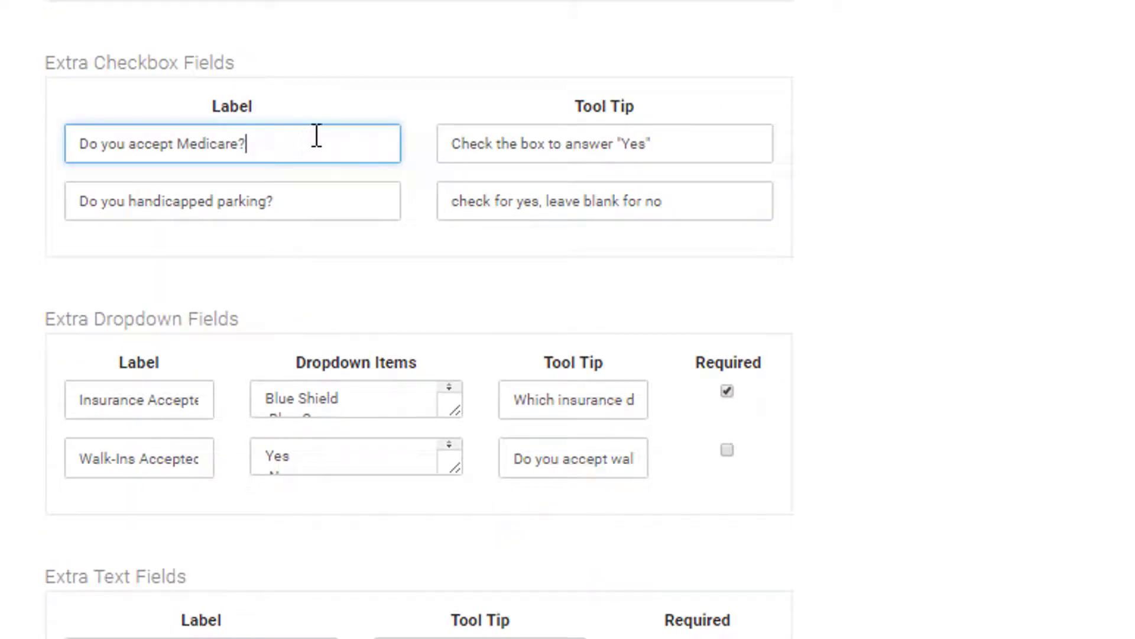
click(672, 149)
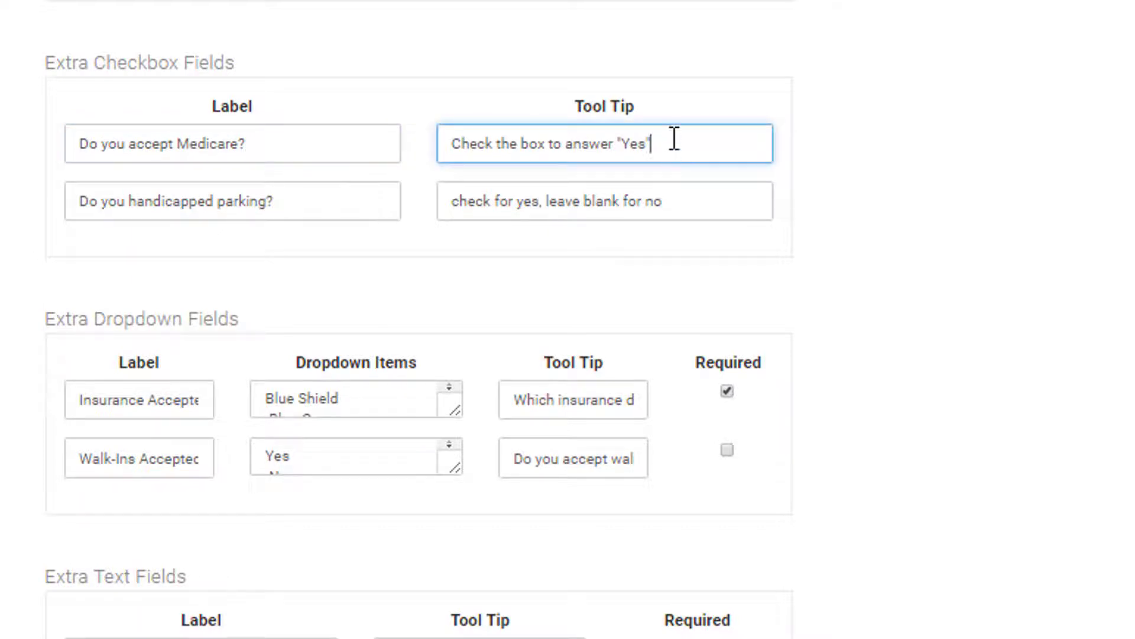
drag(640, 108, 582, 105)
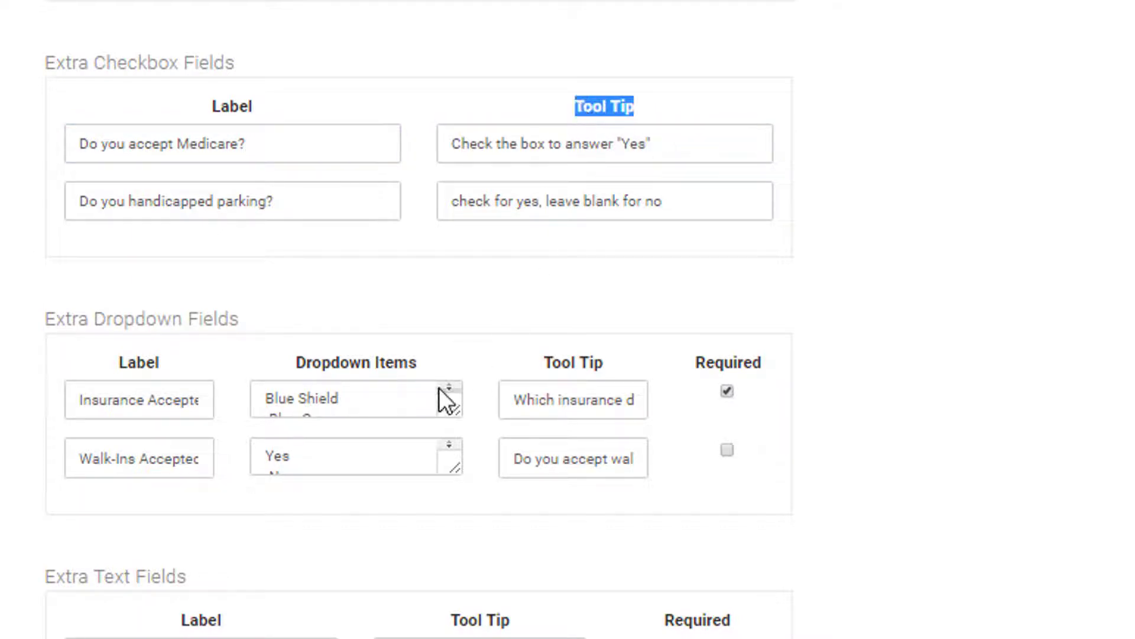
click(408, 243)
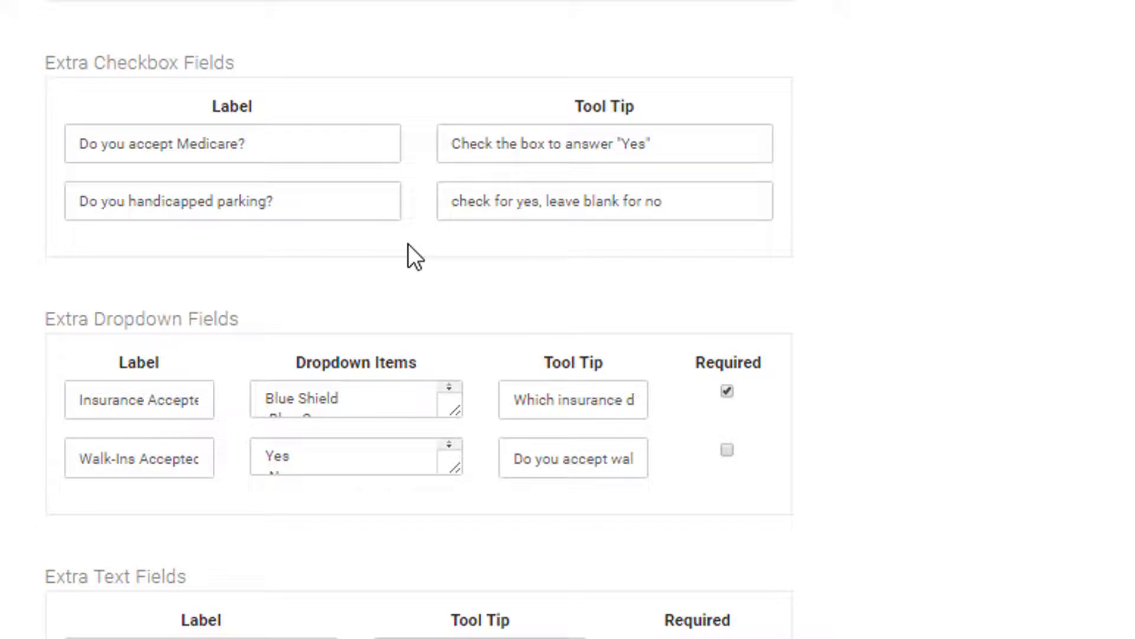
click(298, 199)
click(264, 142)
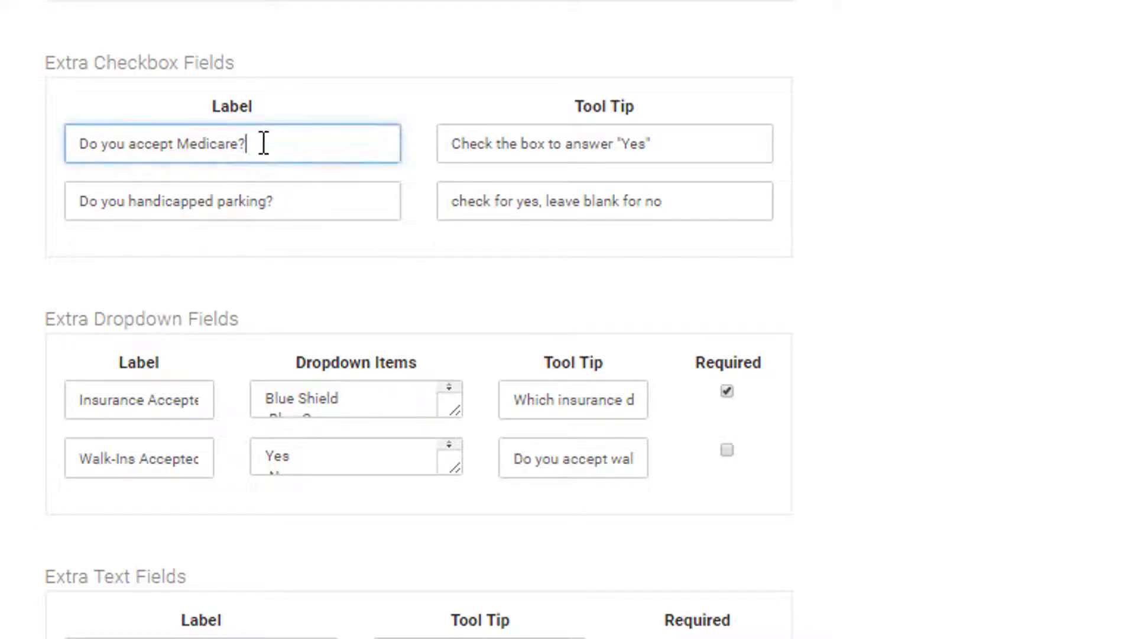
triple_click(177, 147)
click(653, 151)
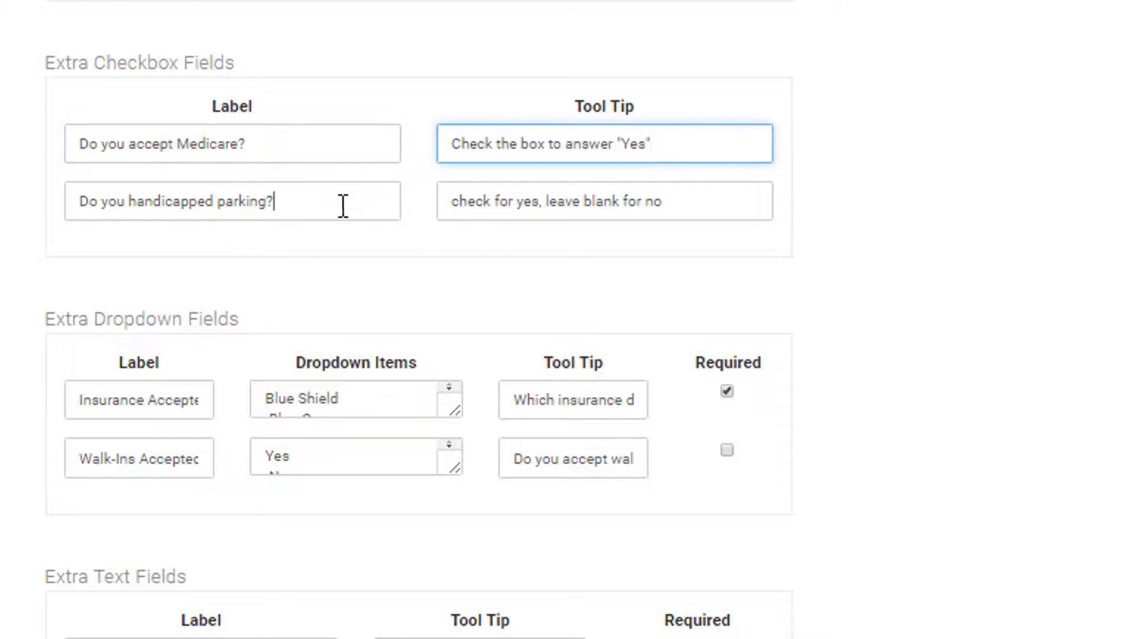
drag(342, 205, 61, 205)
click(604, 204)
drag(674, 202, 432, 211)
click(463, 260)
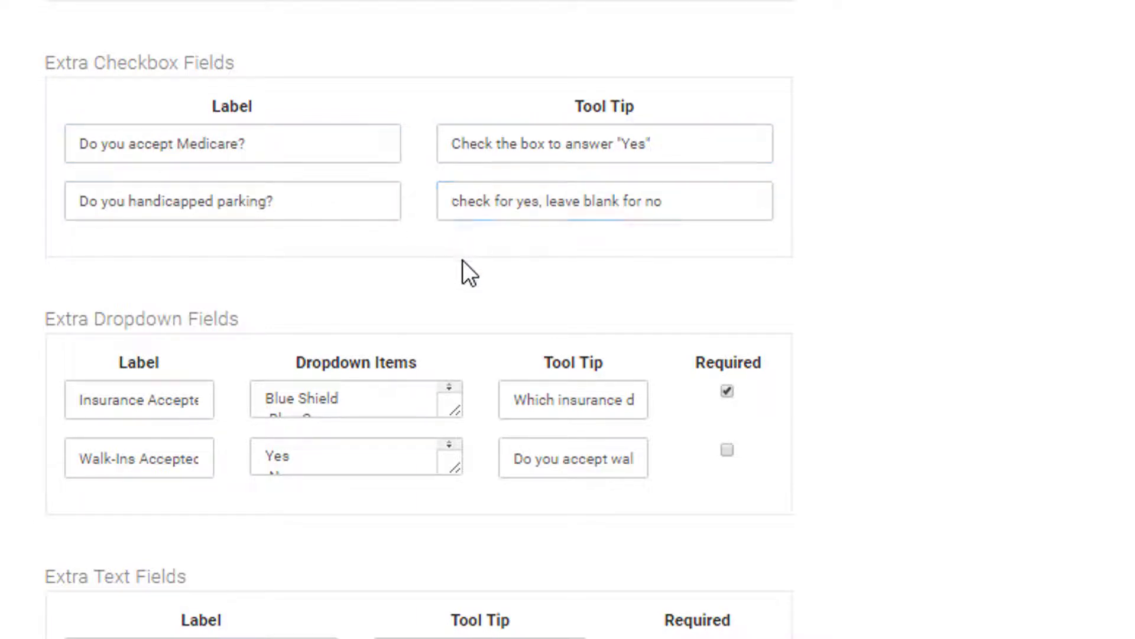
click(699, 204)
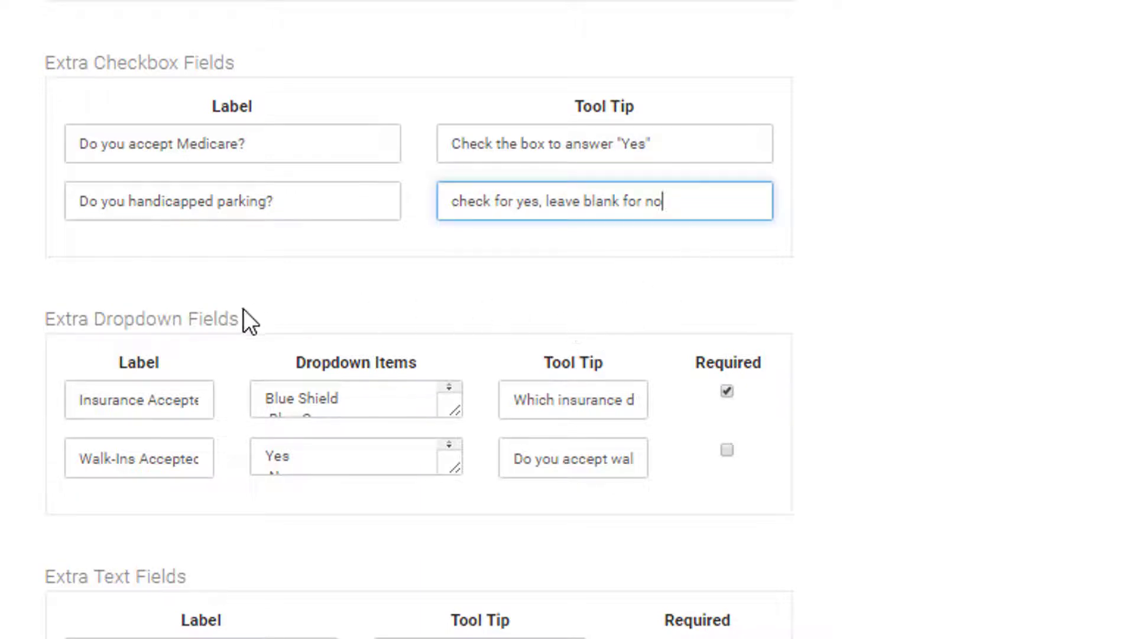
Examine the Insurance Accepted label, its dropdown items and its tool tip in Extra Dropdown Fields.
drag(240, 318, 36, 312)
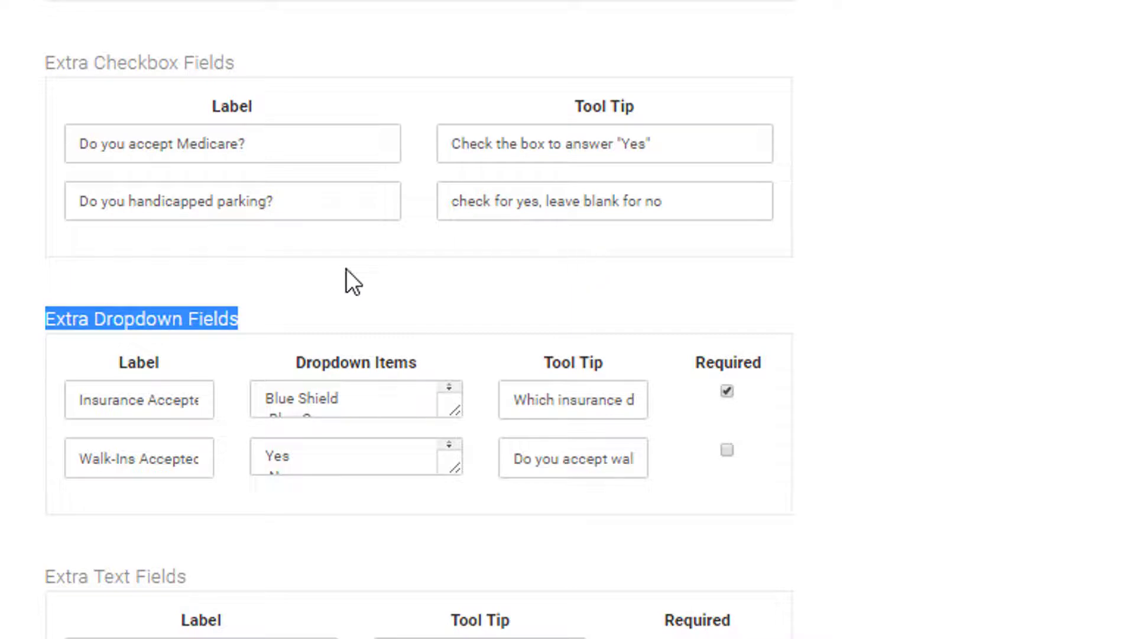
click(180, 402)
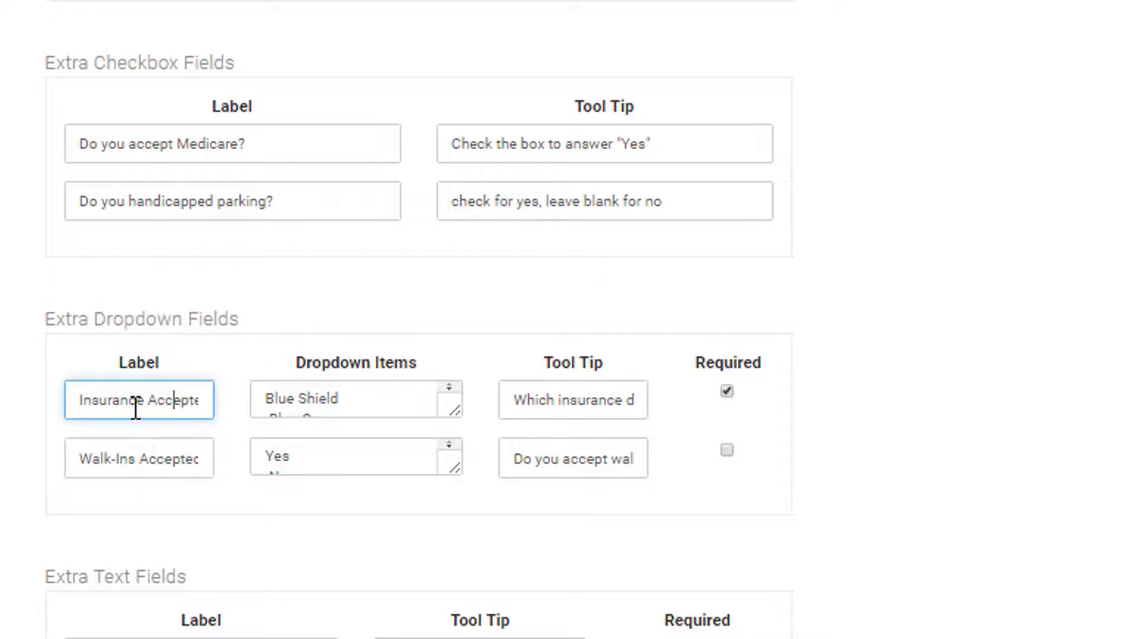
key(Right)
key(Right)
key(Right)
click(384, 406)
key(Down)
key(Down)
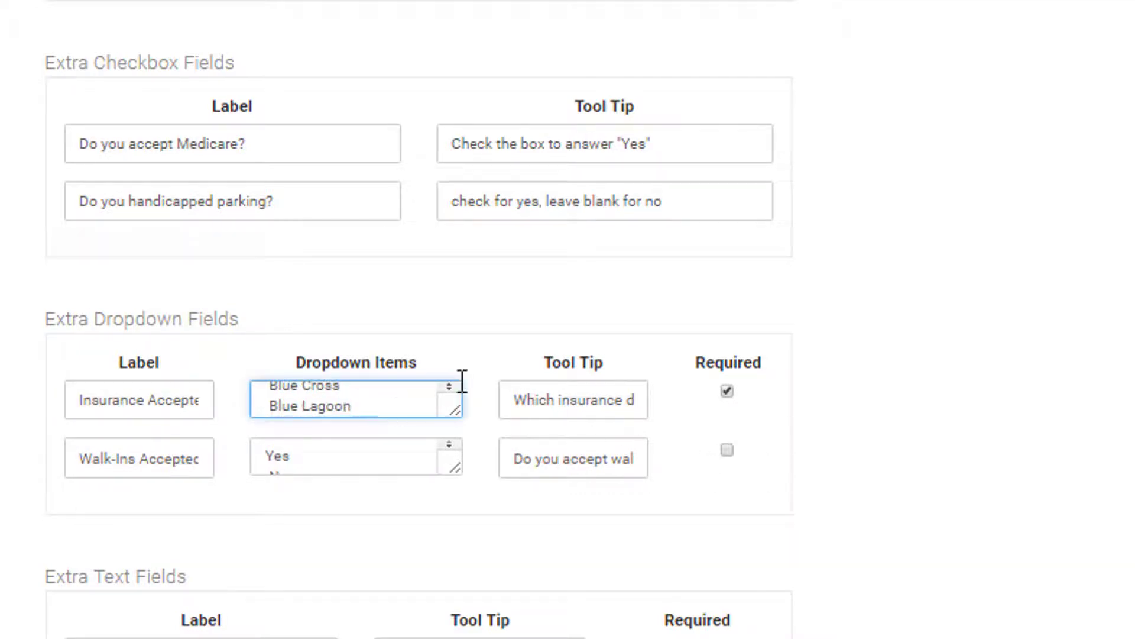
drag(458, 406, 339, 403)
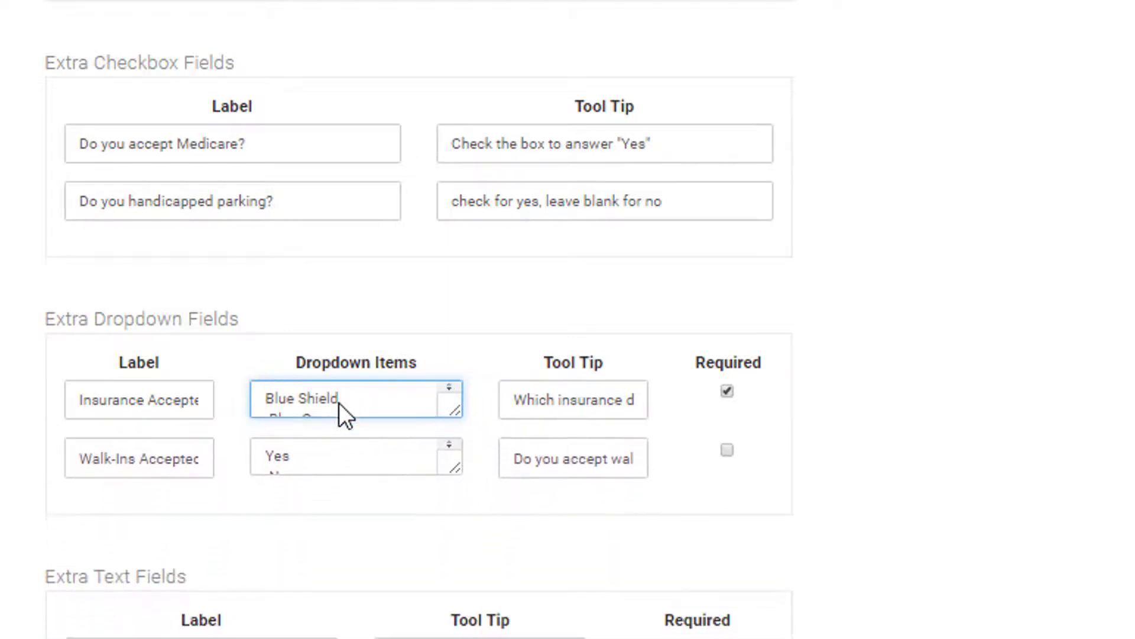
click(584, 398)
drag(604, 366, 547, 360)
click(378, 502)
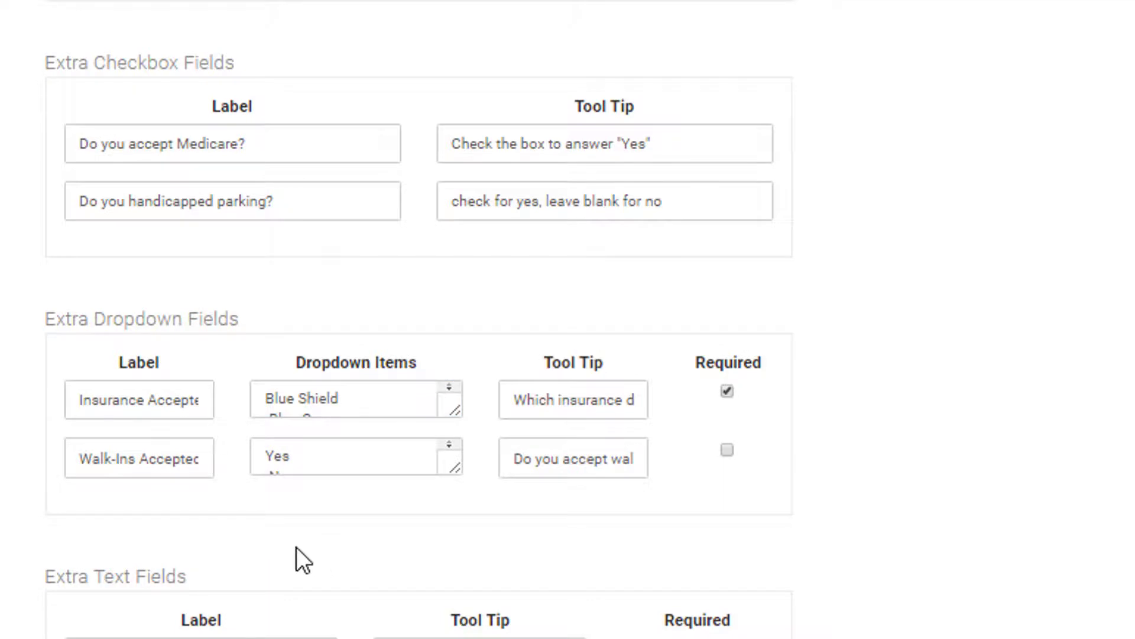
Review the Medical Board Certification # label and its tool tip in Extra Text Fields.
scroll(281, 548, down, 5)
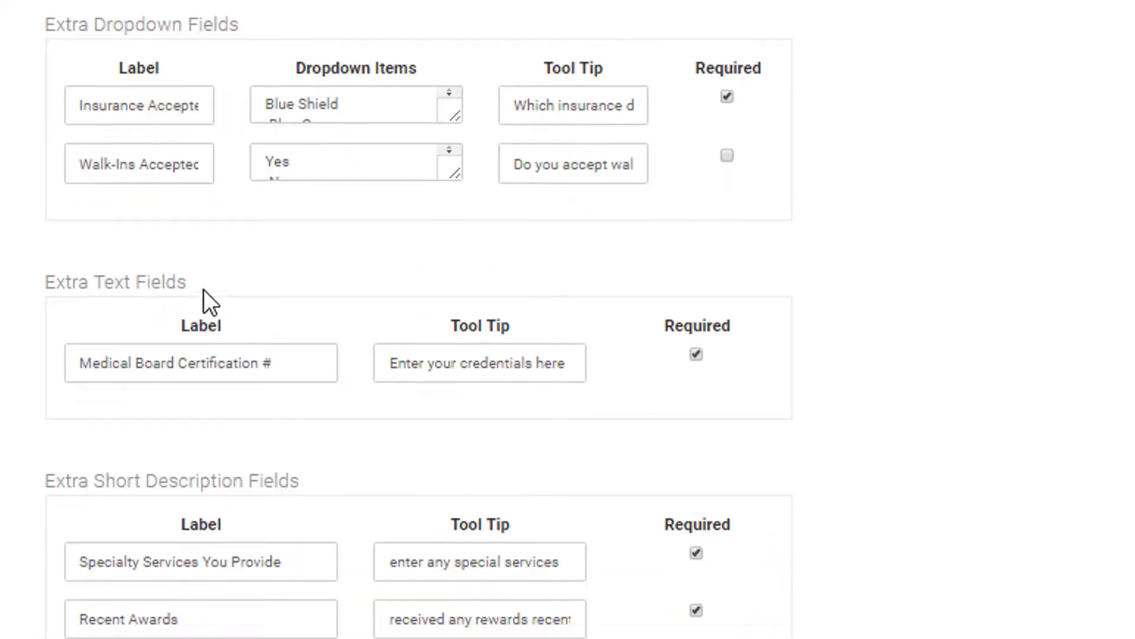
drag(203, 289, 37, 289)
click(241, 247)
drag(285, 371, 82, 332)
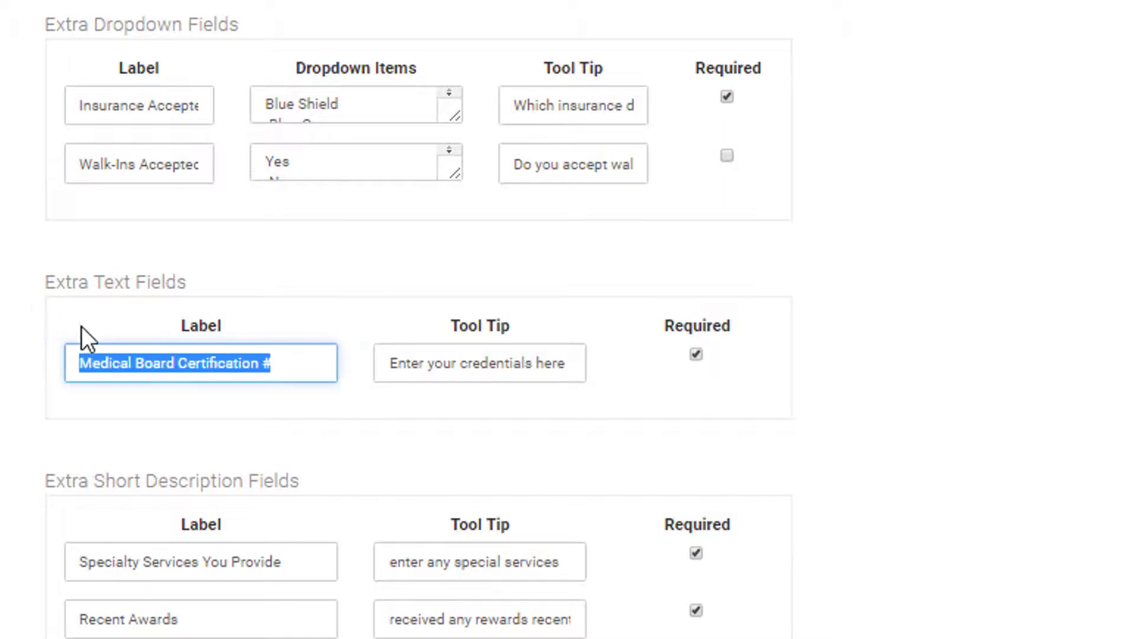
click(365, 272)
drag(415, 365, 578, 357)
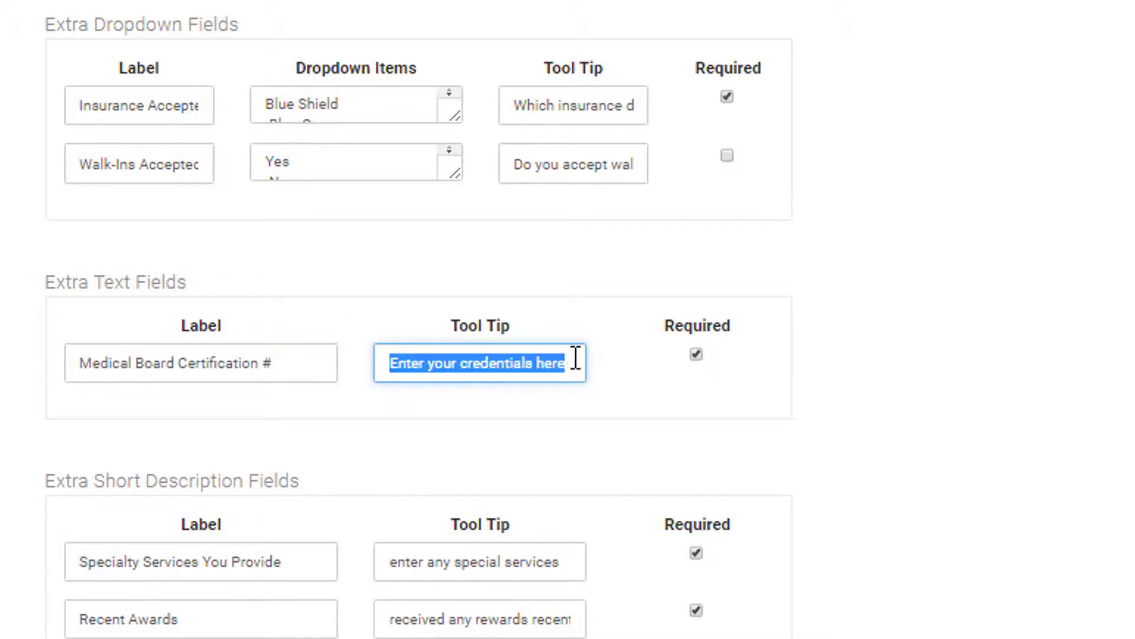
click(552, 324)
Review the Recent Awards short description field and the About Us long description field with its tool tip.
scroll(291, 467, down, 4)
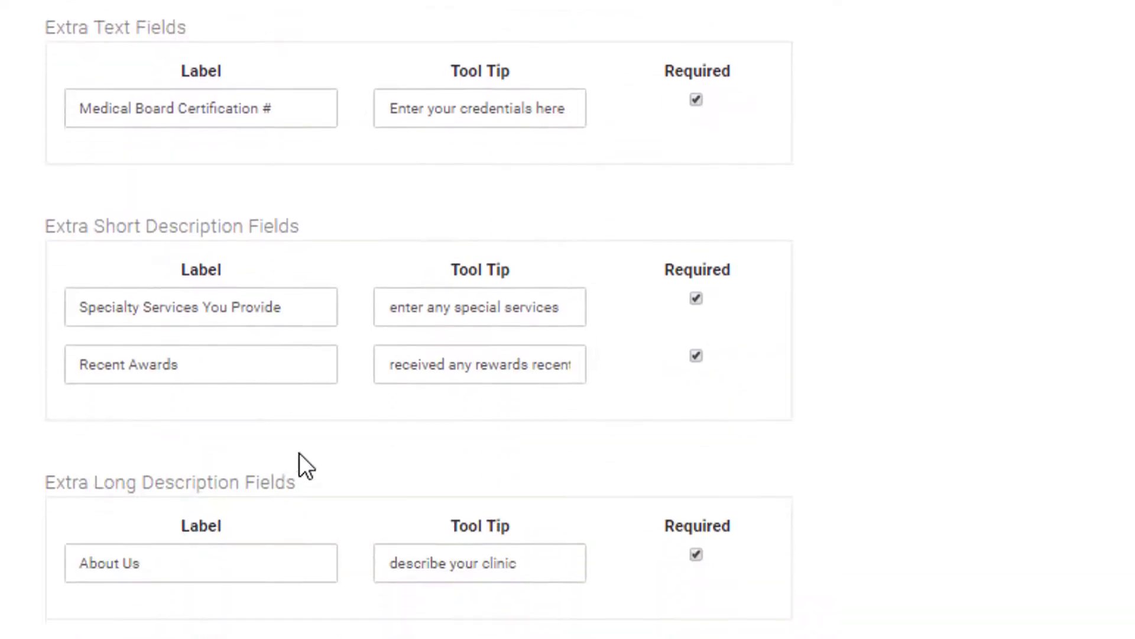
drag(233, 225, 38, 225)
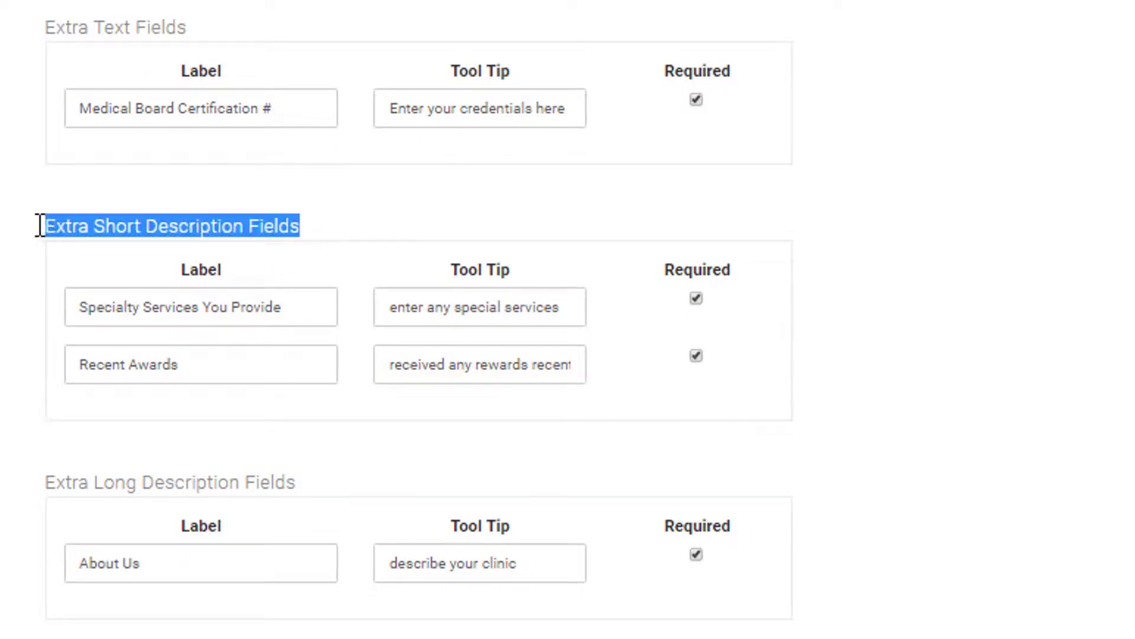
click(236, 367)
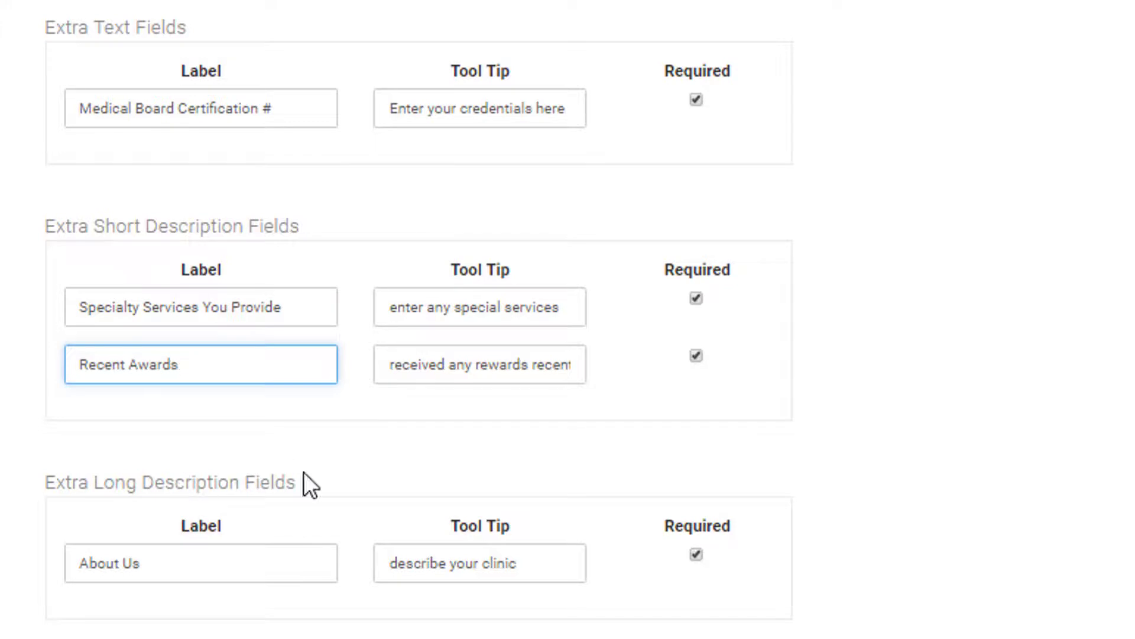
drag(300, 480, 26, 481)
click(167, 556)
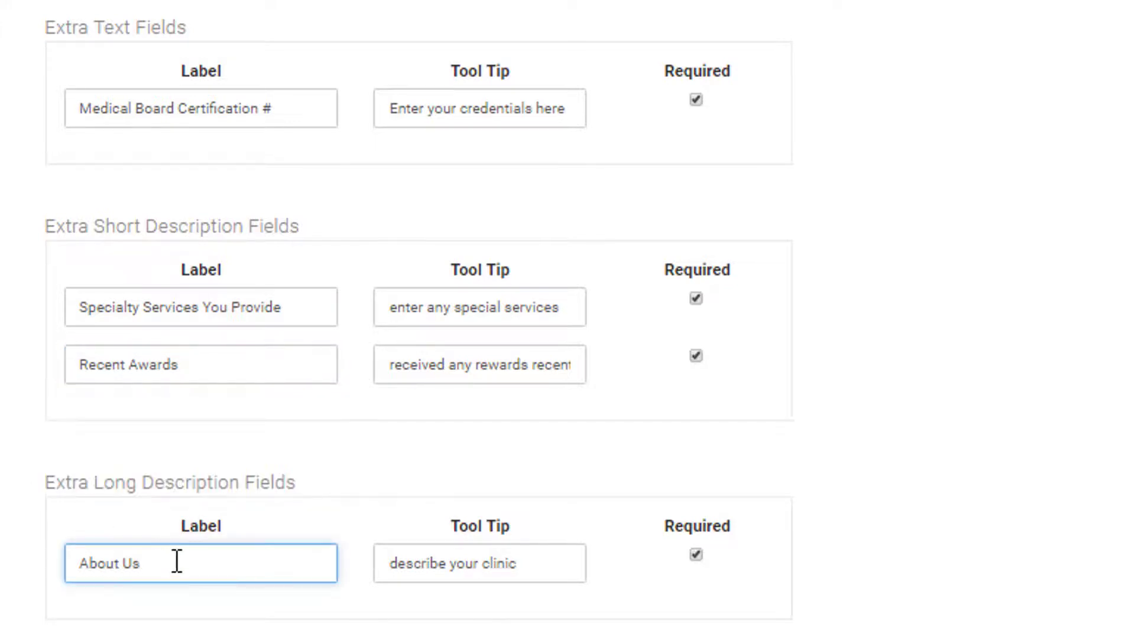
drag(142, 560, 48, 560)
click(451, 562)
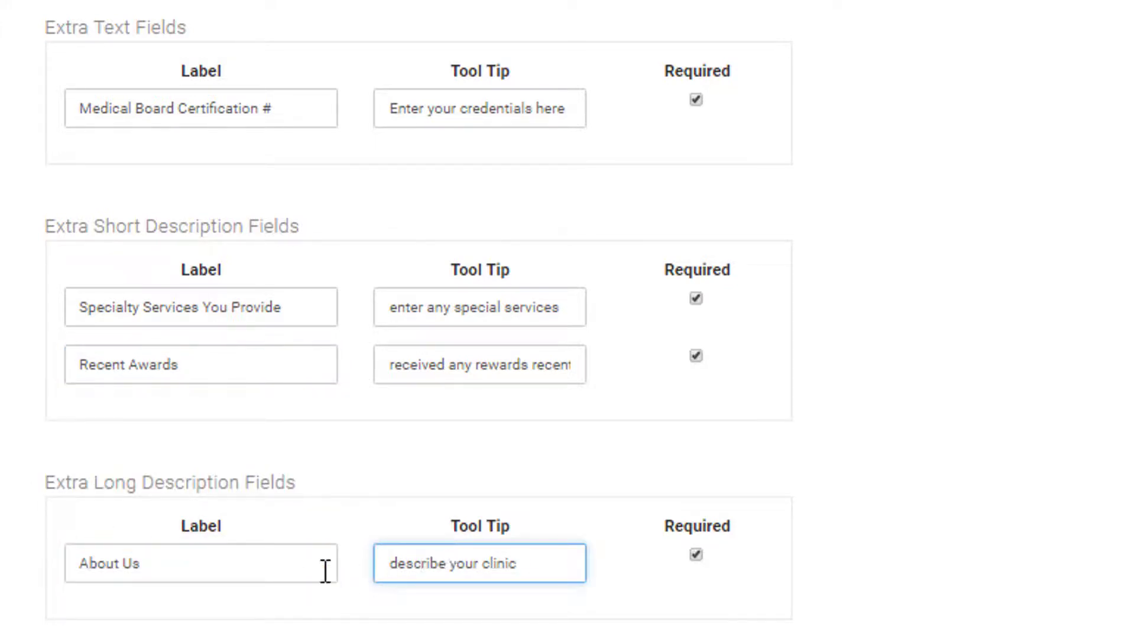
click(273, 570)
click(484, 563)
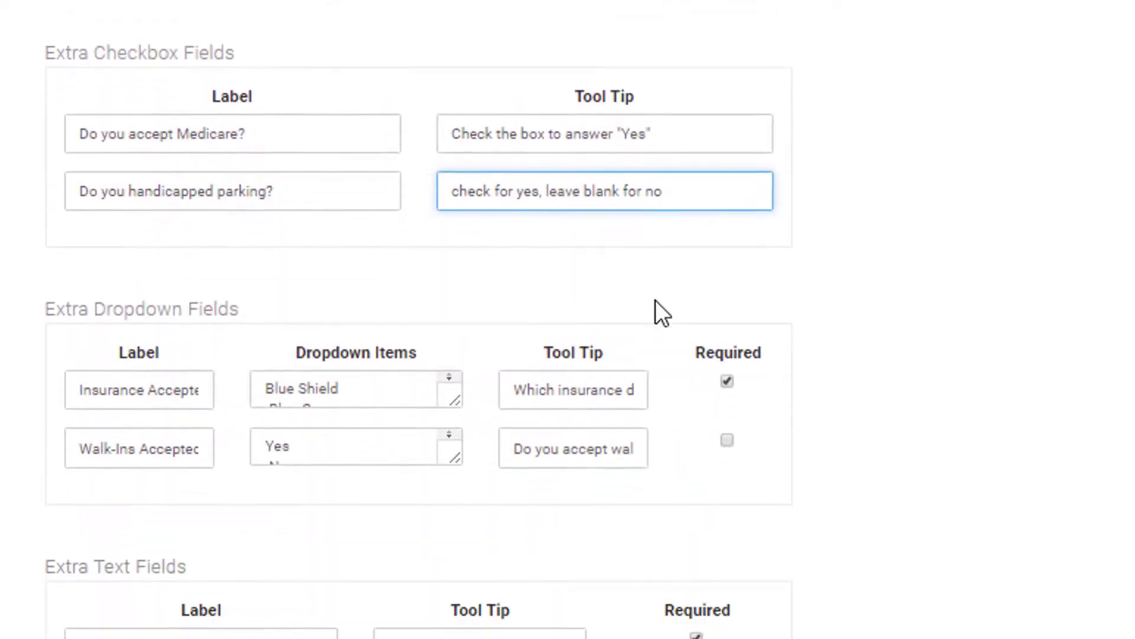
Add a blank row below the Walk-Ins Accepted entry in Extra Dropdown Fields.
key(Tab)
key(Tab)
key(Tab)
key(Tab)
key(Tab)
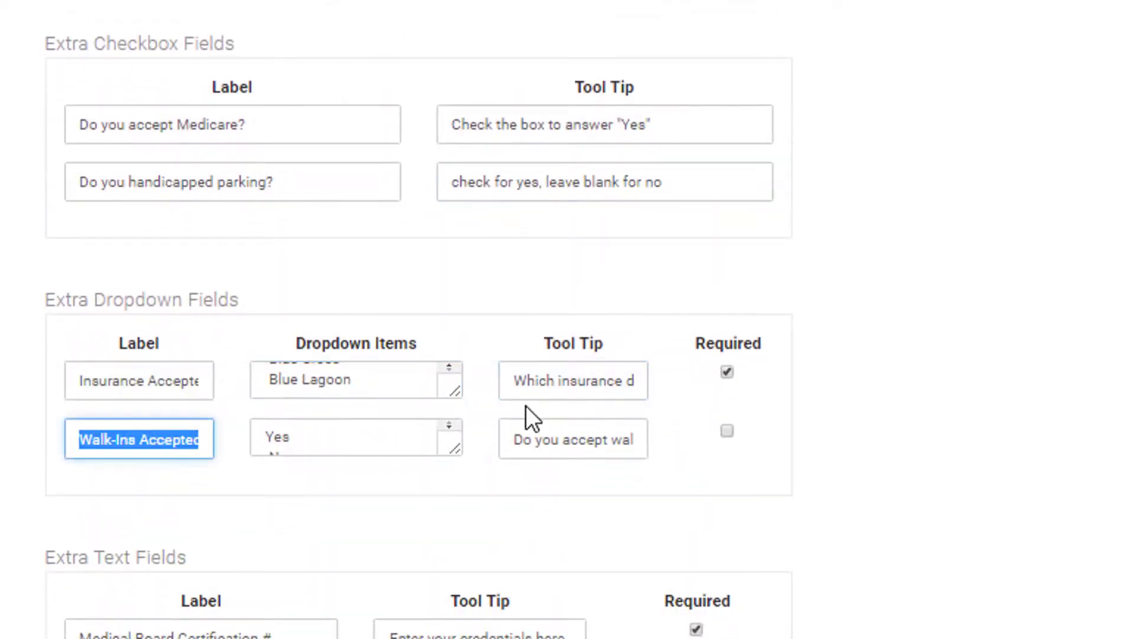
key(Tab)
scroll(495, 423, down, 5)
Add two blank rows below Medical Board Certification # in Extra Text Fields.
click(263, 399)
key(Tab)
key(Tab)
key(Tab)
key(Tab)
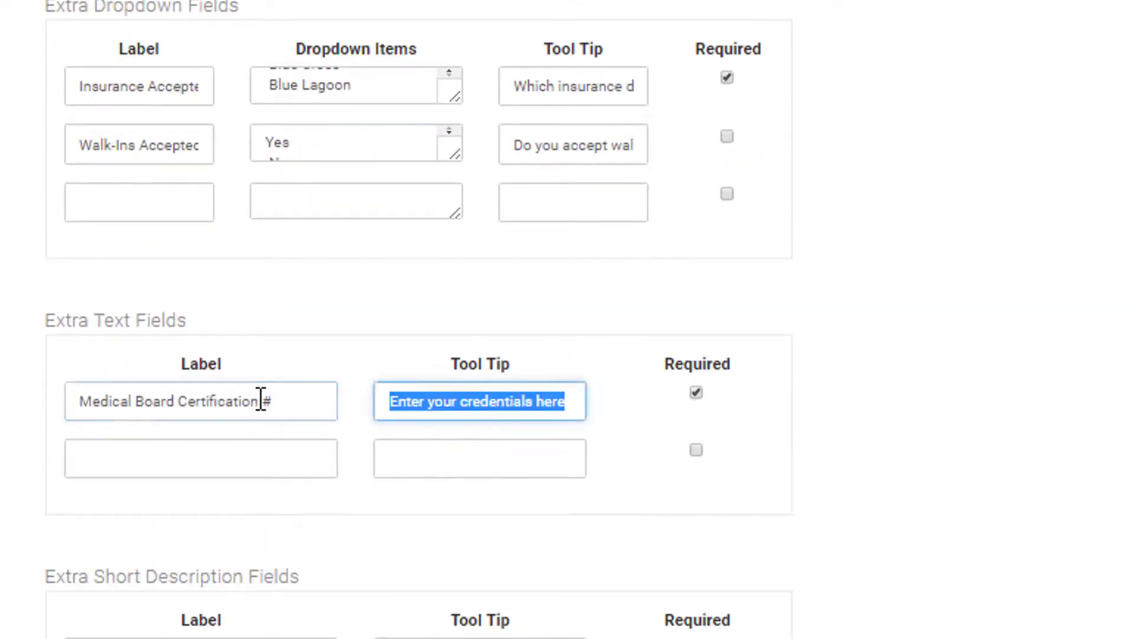
scroll(266, 399, down, 5)
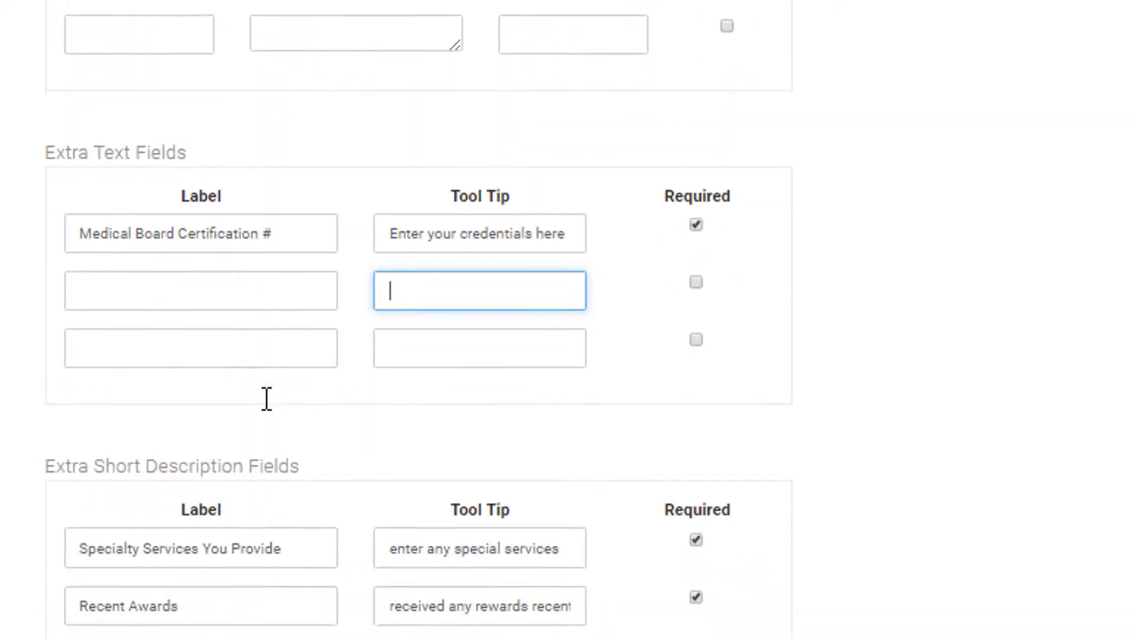
Add a blank row below Recent Awards in Extra Short Description Fields.
click(275, 464)
key(Tab)
click(796, 417)
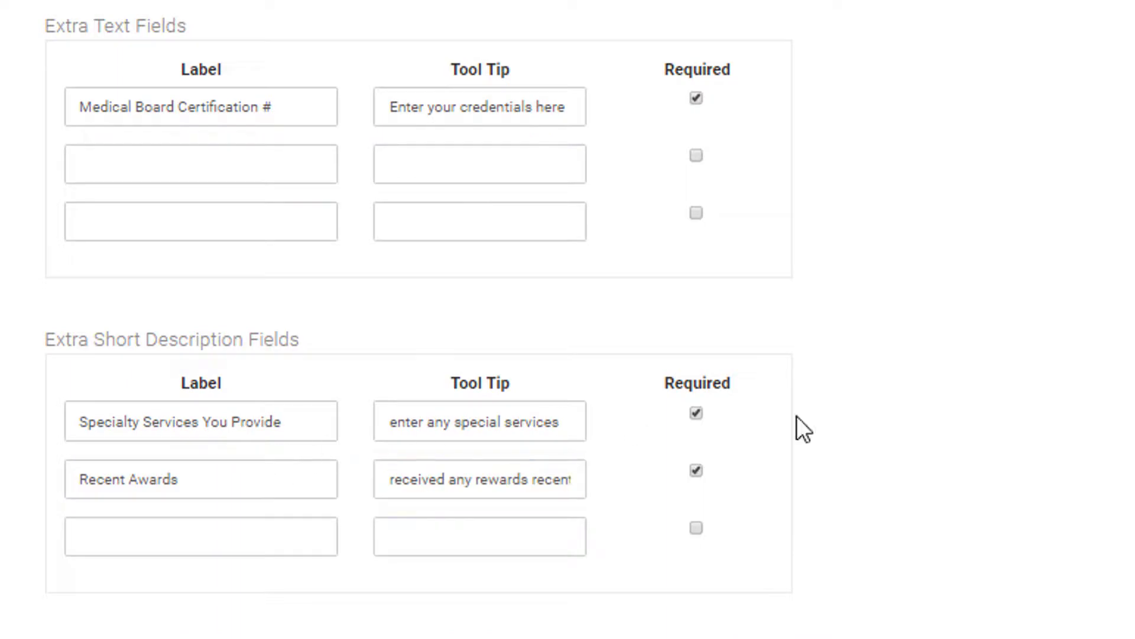
scroll(117, 380, down, 6)
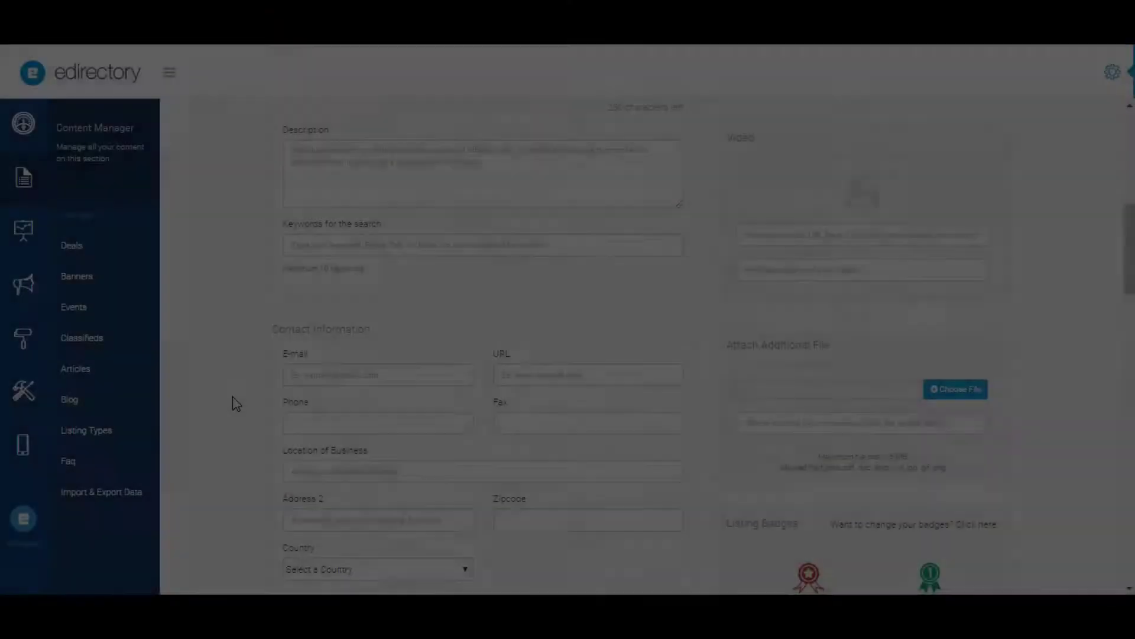
Examine how the Medicare and handicapped parking checkboxes appear under Additional Information on the listing form.
scroll(237, 404, down, 10)
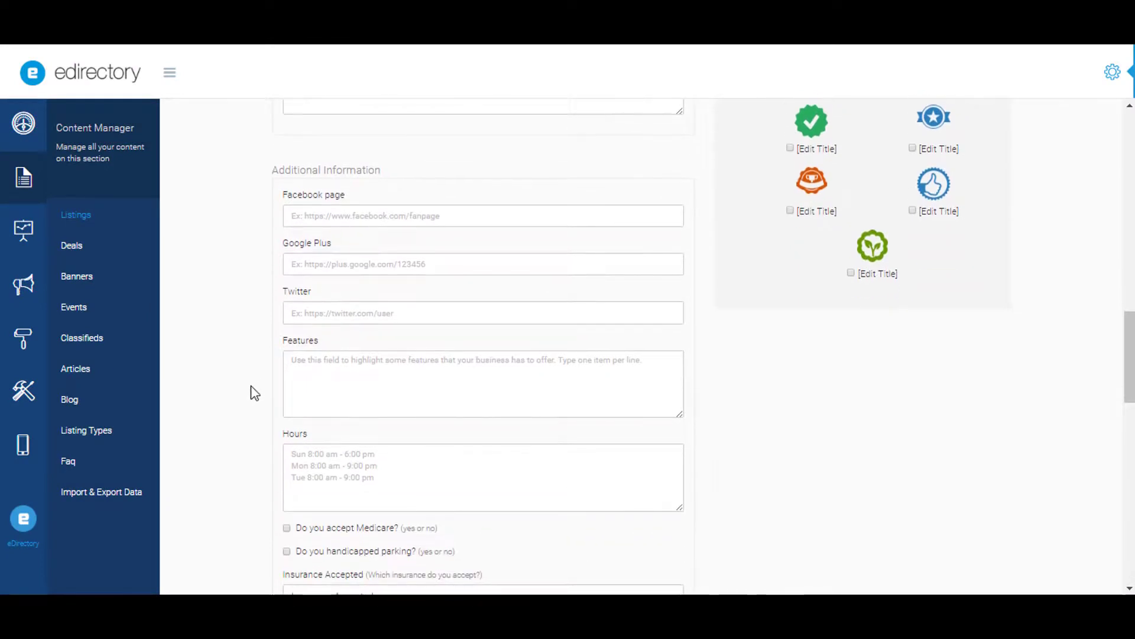
scroll(229, 412, down, 4)
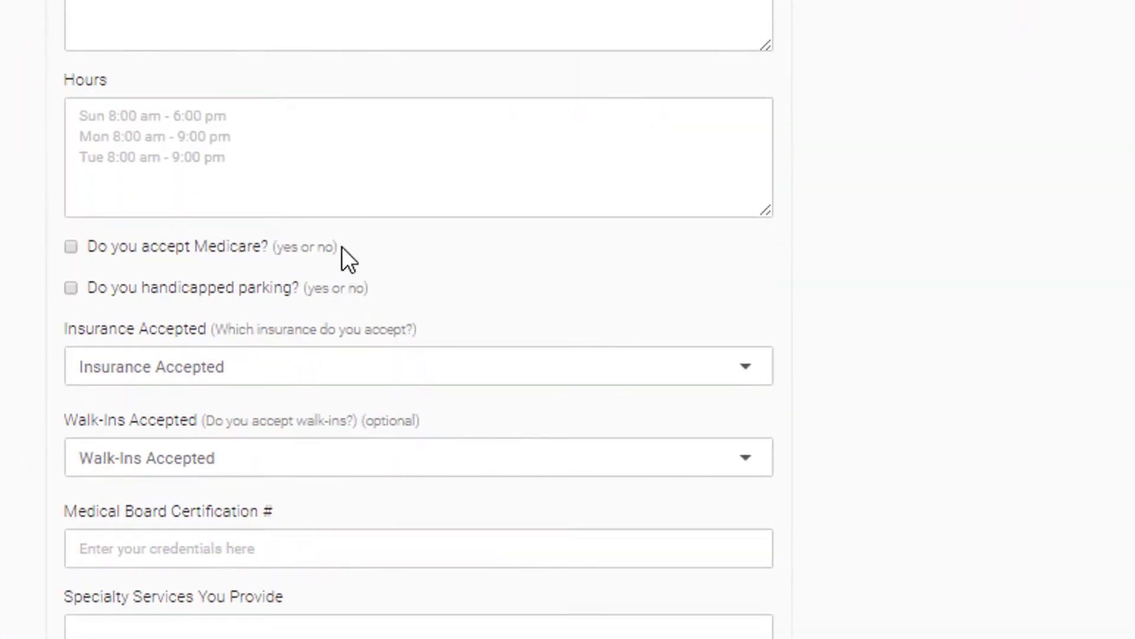
drag(342, 246, 88, 247)
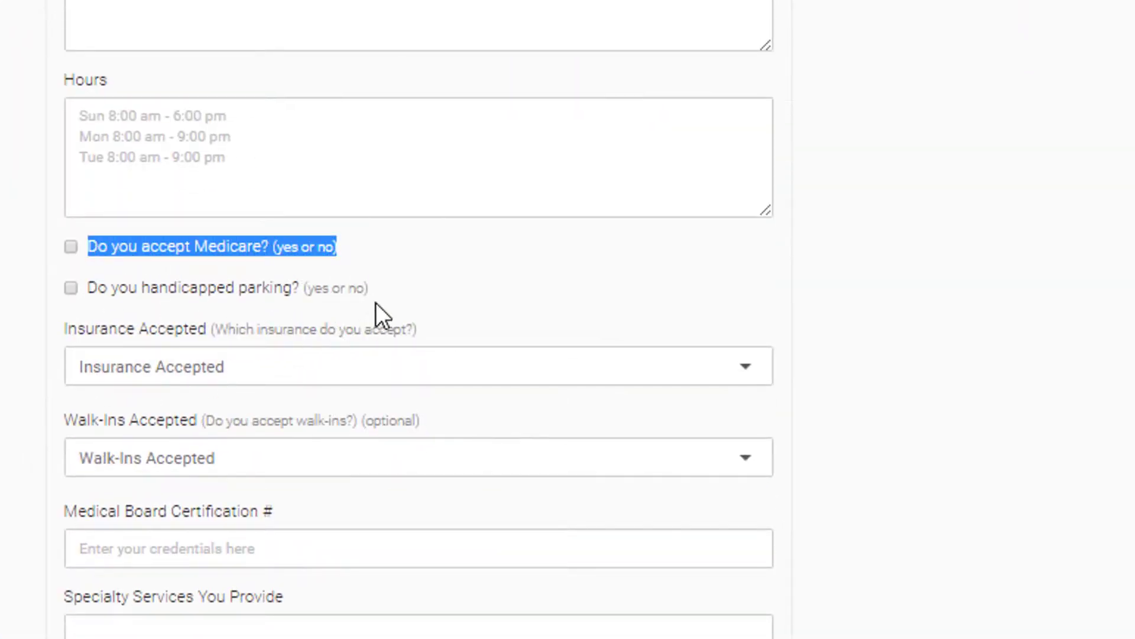
drag(385, 302, 100, 299)
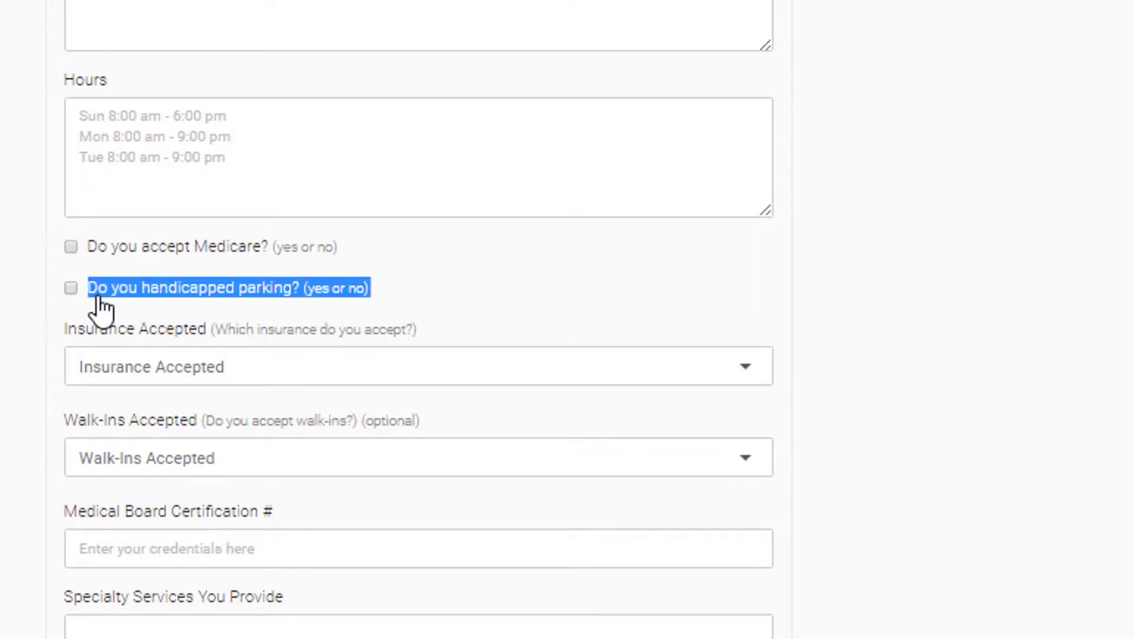
click(5, 381)
Set Insurance Accepted to Blue Lagoon on the listing form and view the choices for Walk-Ins Accepted.
scroll(451, 208, down, 2)
drag(421, 184, 62, 183)
click(375, 228)
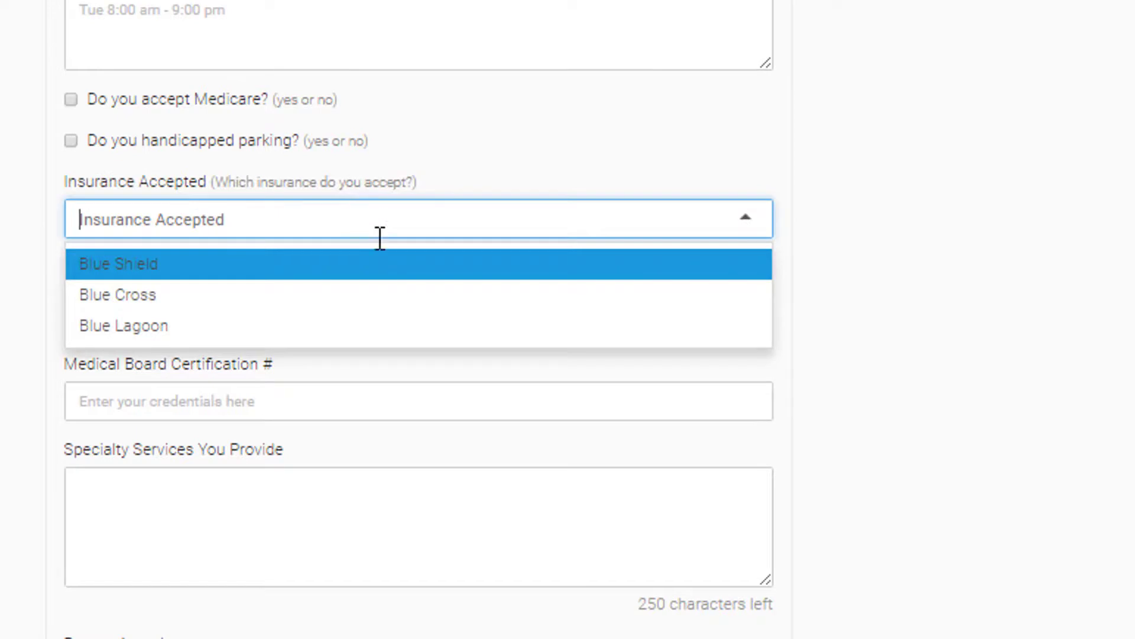
click(103, 329)
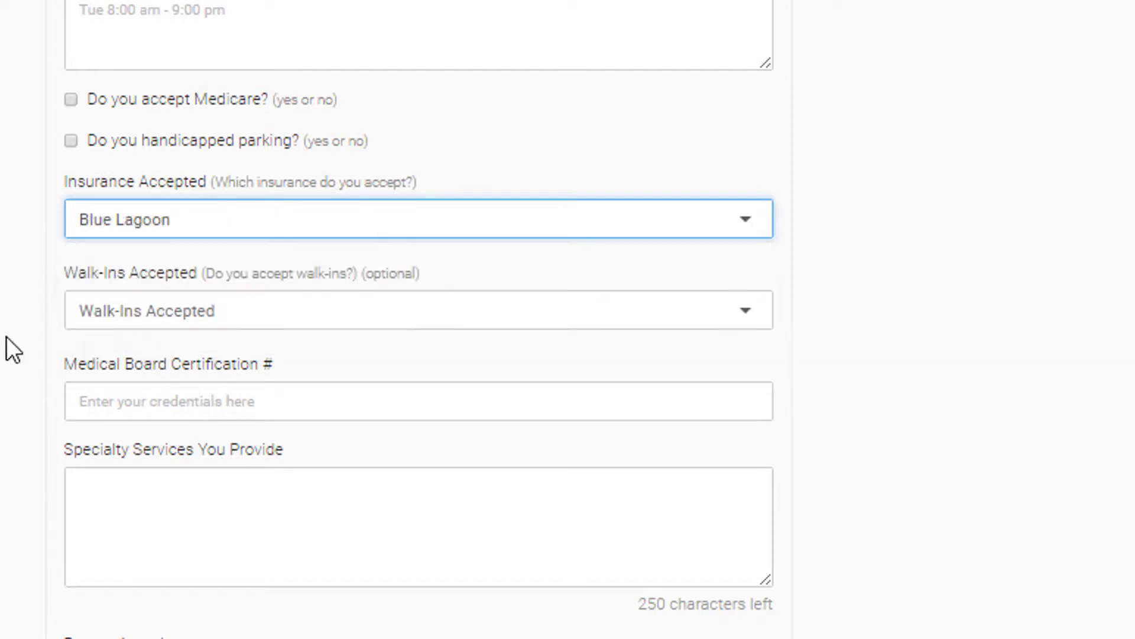
click(158, 324)
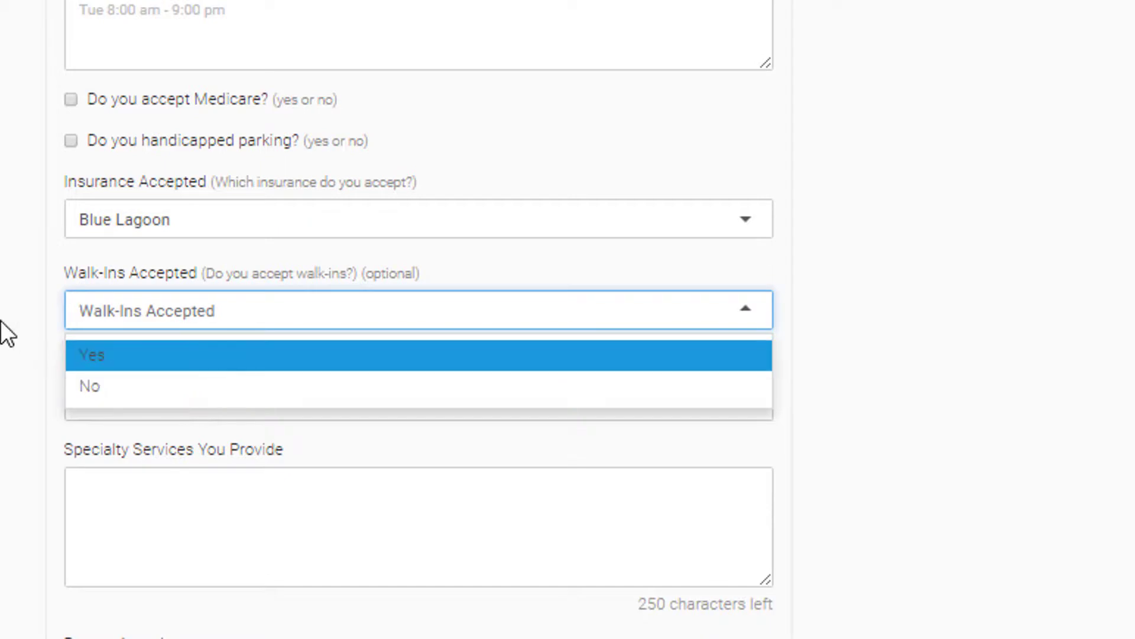
click(1, 321)
Examine the Medical Board Certification #, Specialty Services You Provide, Recent Awards and About Us fields on the listing form.
scroll(20, 338, down, 3)
click(211, 267)
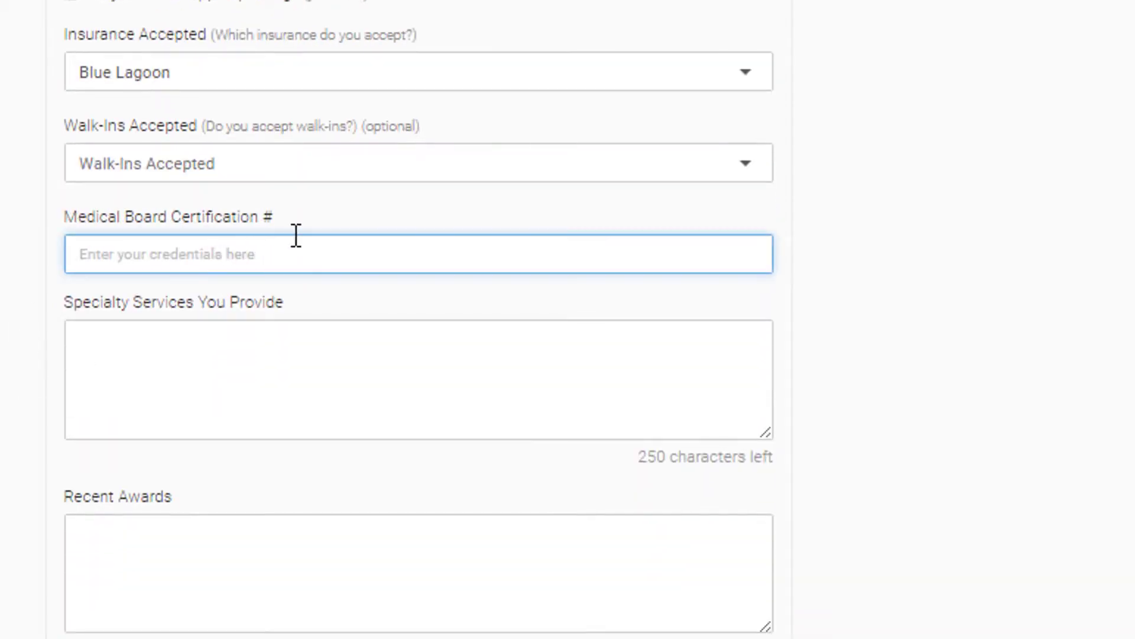
drag(278, 217, 58, 210)
click(43, 402)
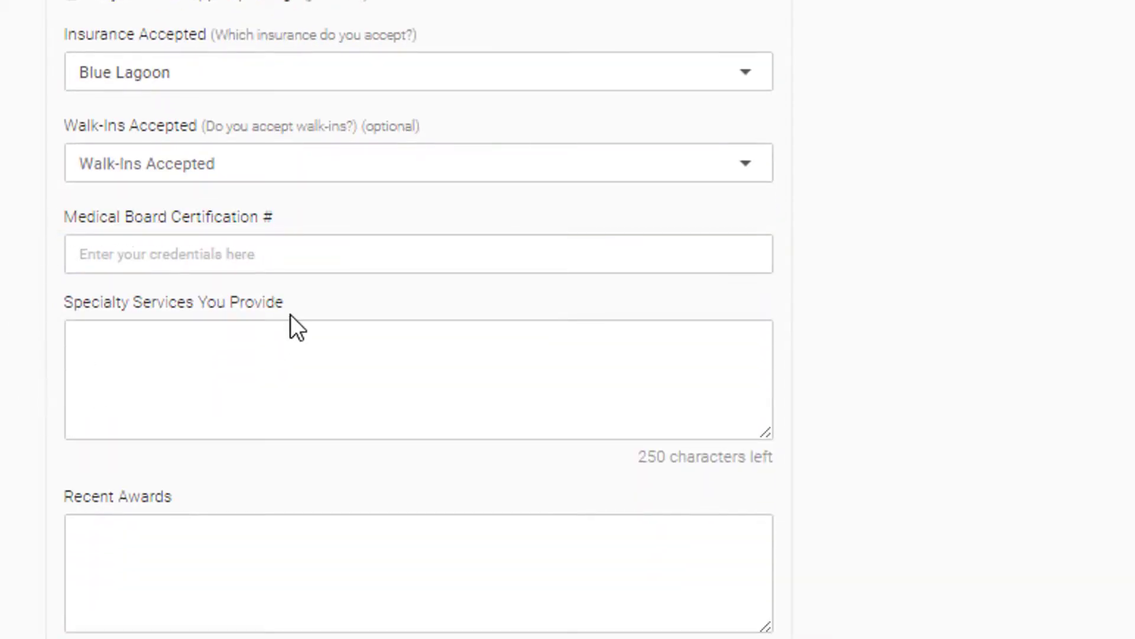
drag(290, 314, 56, 303)
click(112, 331)
drag(172, 497, 58, 496)
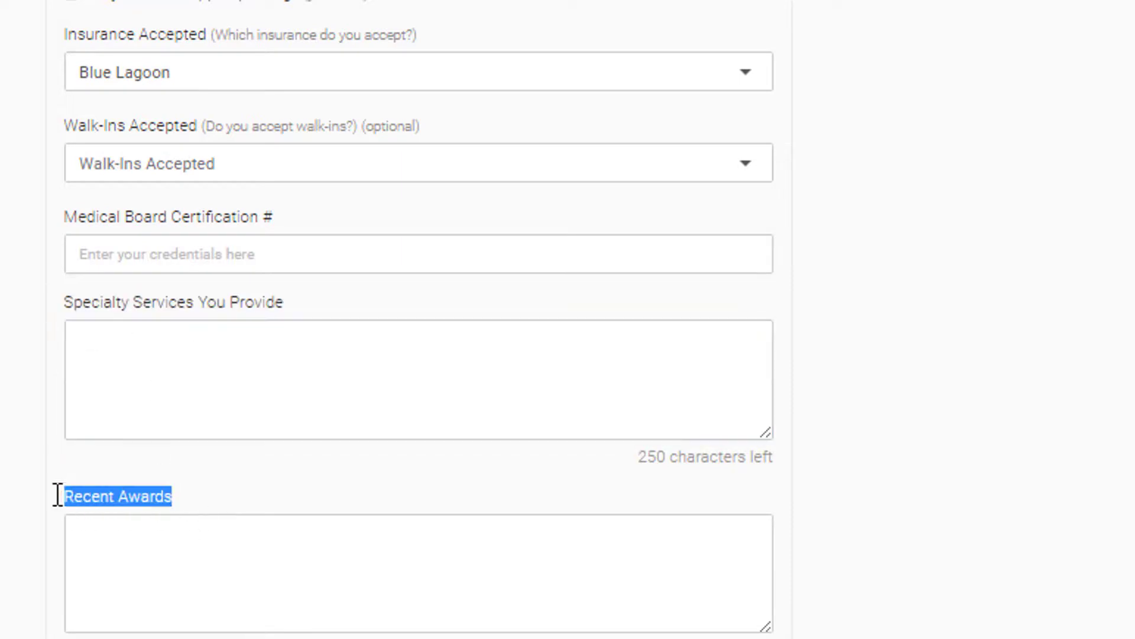
click(8, 598)
scroll(8, 591, down, 5)
drag(133, 395, 53, 393)
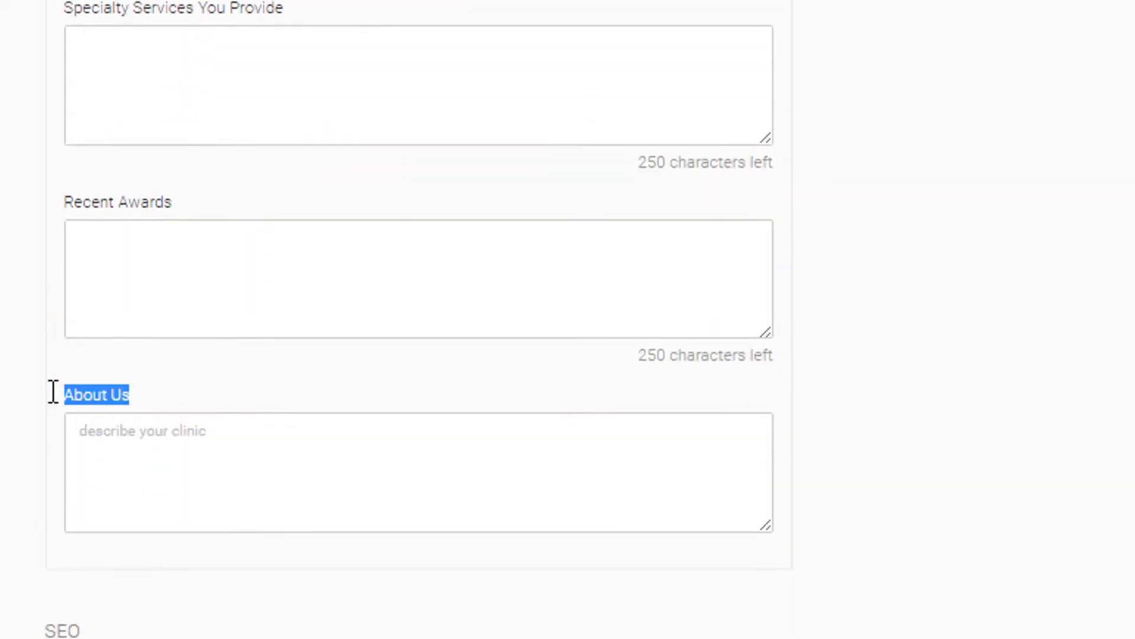
click(17, 517)
scroll(605, 533, up, 20)
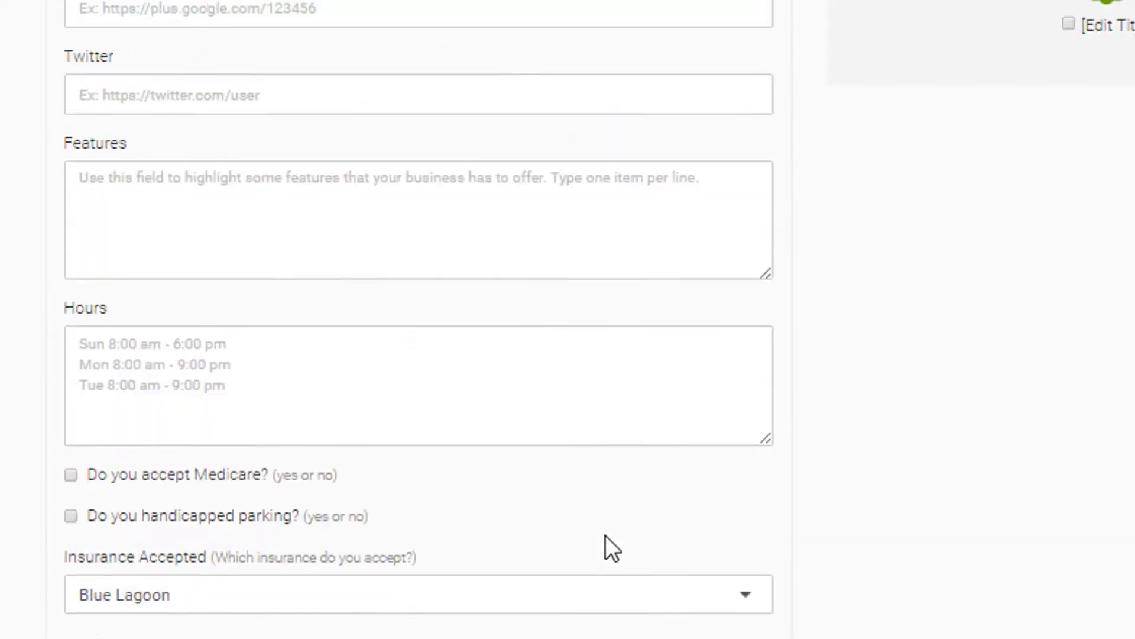
scroll(606, 533, up, 10)
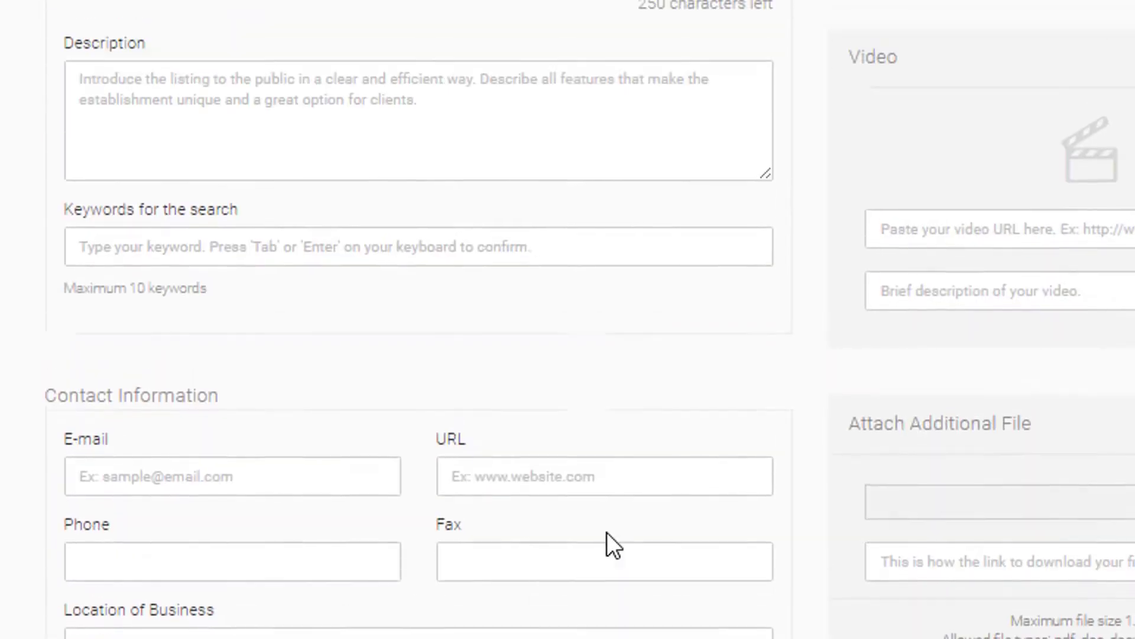